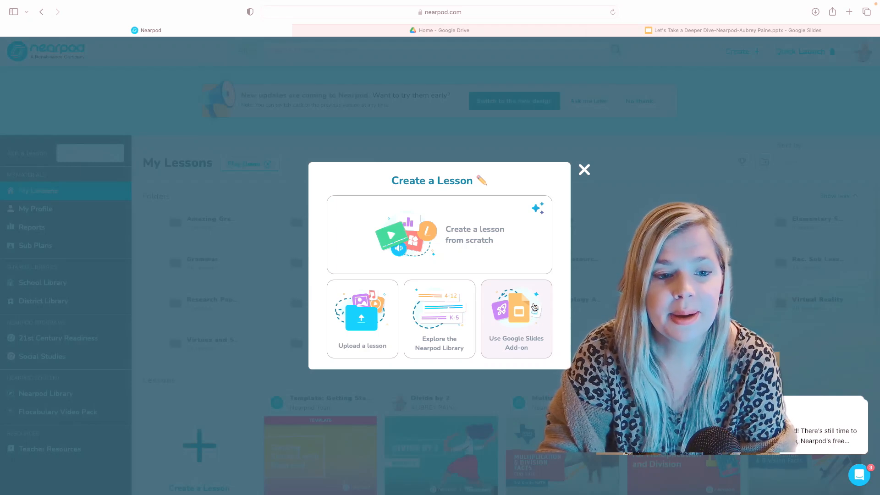
Start a blank lesson from scratch, dismiss the AI Create intro, and title it 'Update Example'.
{"action": "left_click", "coordinate": [458, 235]}
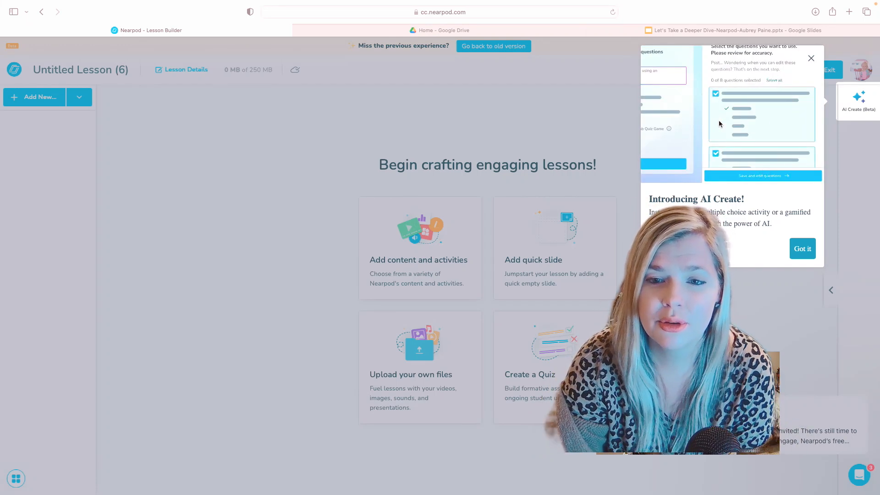
{"action": "left_click", "coordinate": [803, 250]}
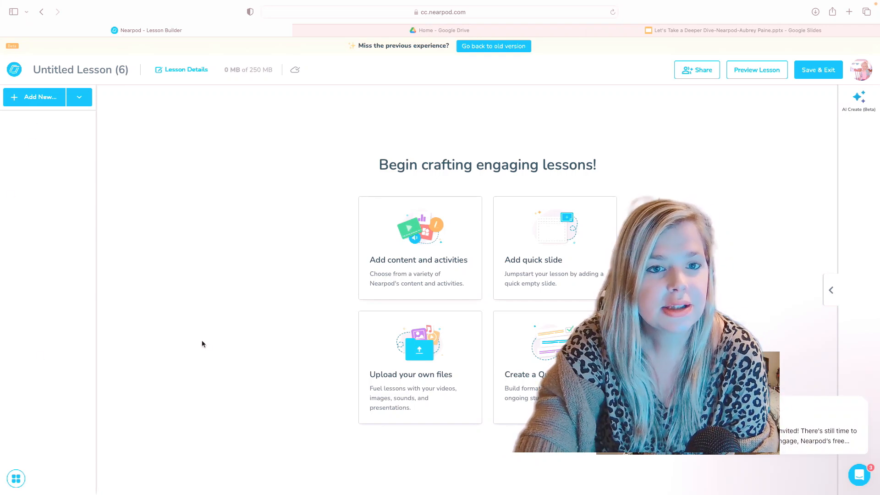
{"action": "left_click", "coordinate": [117, 71]}
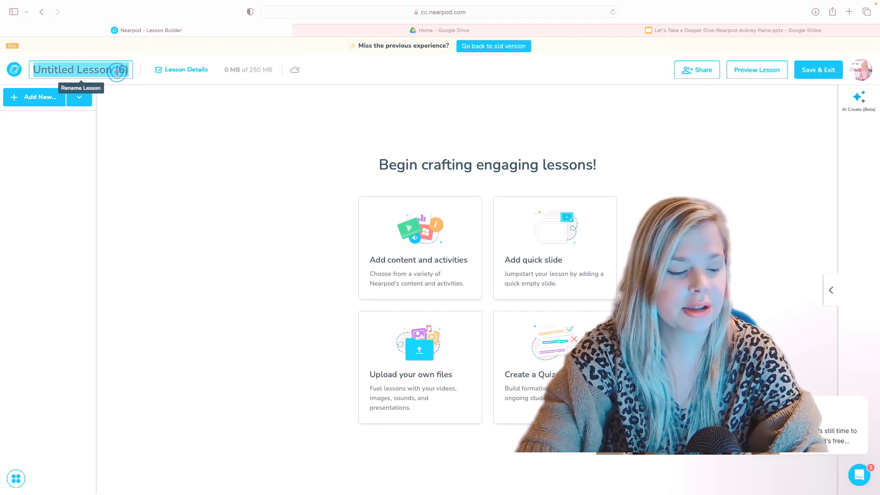
{"action": "type", "text": "Upd"}
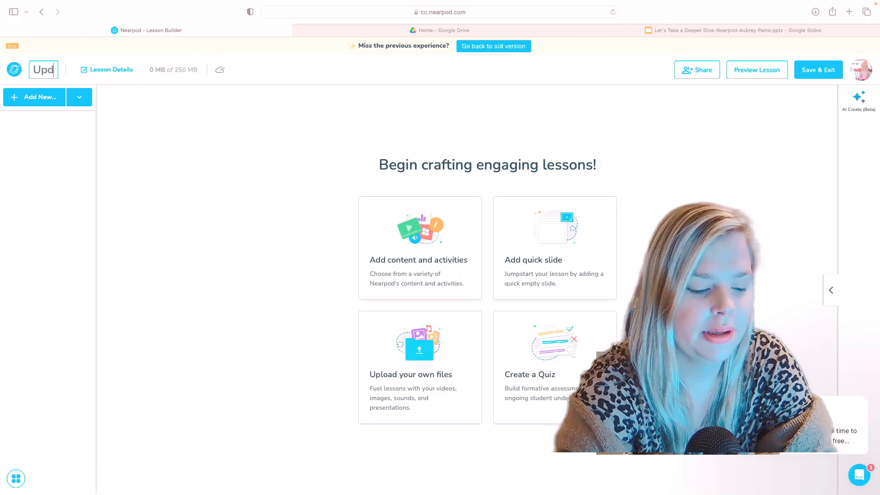
{"action": "type", "text": "ate Exam"}
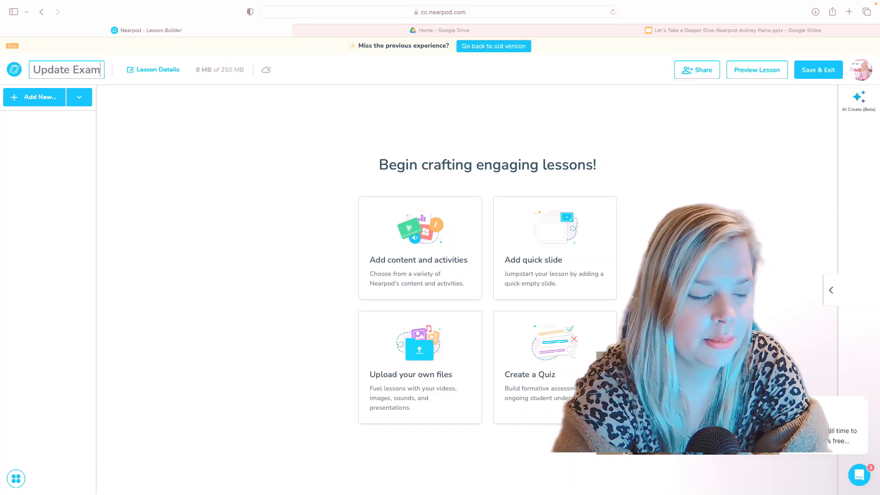
{"action": "type", "text": "ple"}
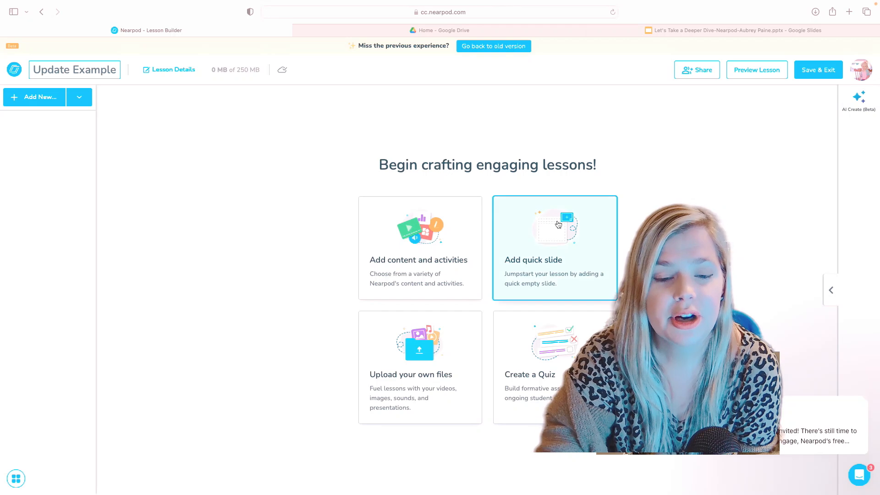
Add a quick empty slide, apply the Blue Peaks theme, and browse the other slide themes.
{"action": "left_click", "coordinate": [561, 230]}
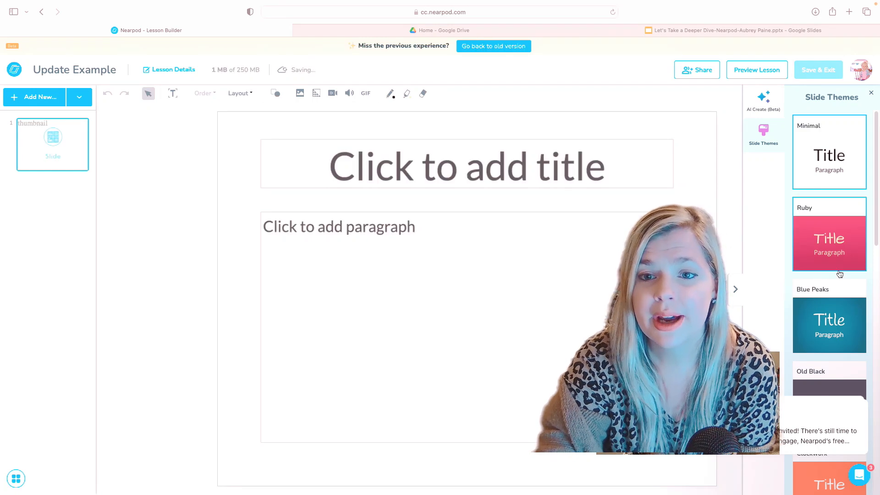
{"action": "left_click", "coordinate": [819, 302]}
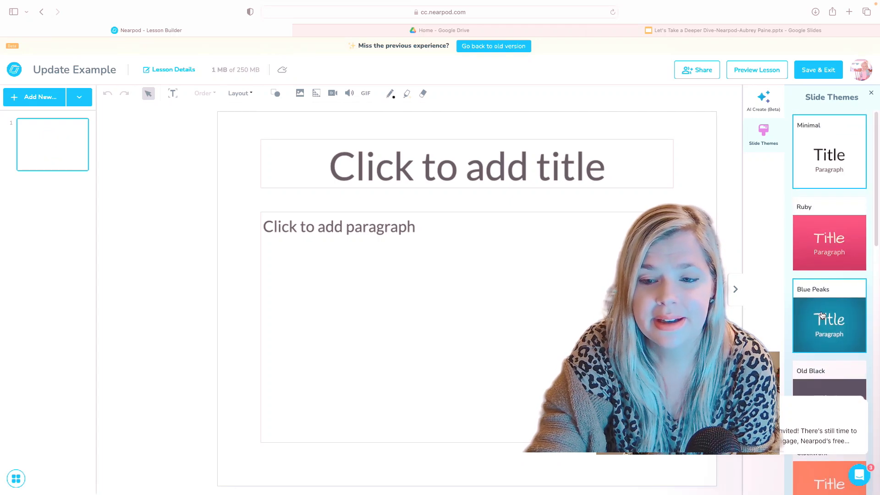
{"action": "scroll", "coordinate": [821, 315], "scroll_direction": "down", "scroll_amount": 10}
{"action": "scroll", "coordinate": [822, 315], "scroll_direction": "down", "scroll_amount": 2}
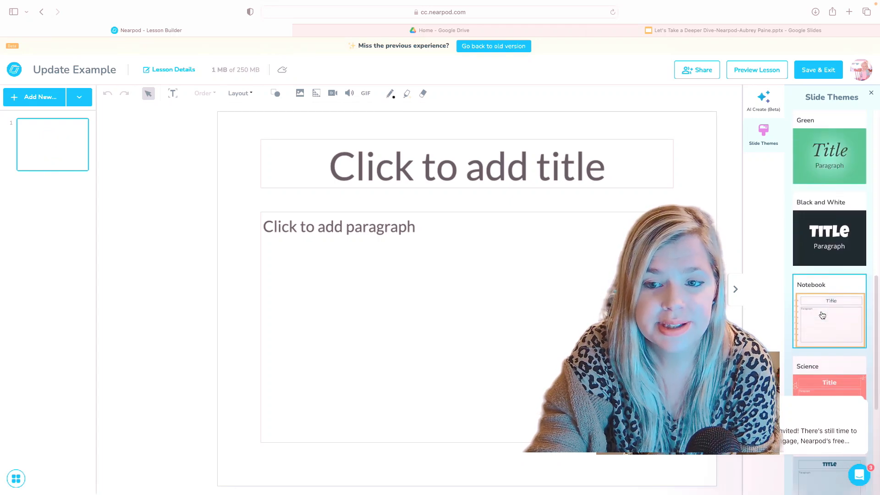
{"action": "scroll", "coordinate": [828, 307], "scroll_direction": "down", "scroll_amount": 14}
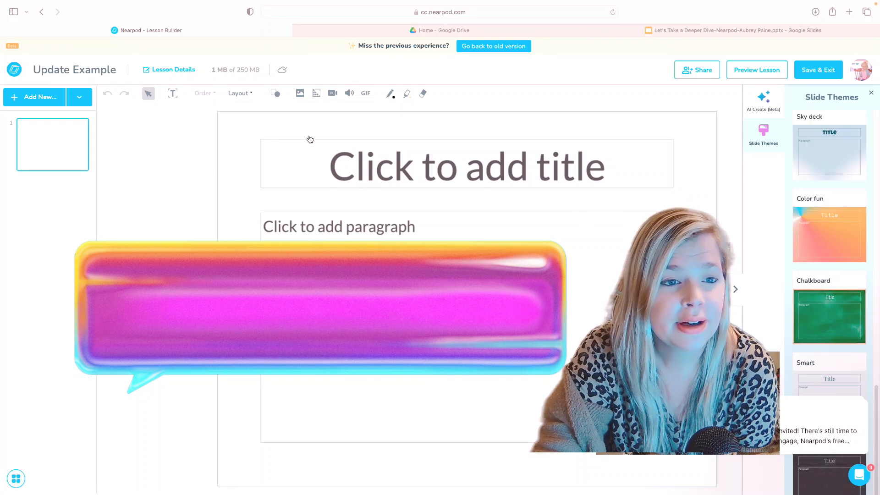
Set the slide background to the stacked-books image found by searching 'reading background'.
{"action": "left_click", "coordinate": [317, 95]}
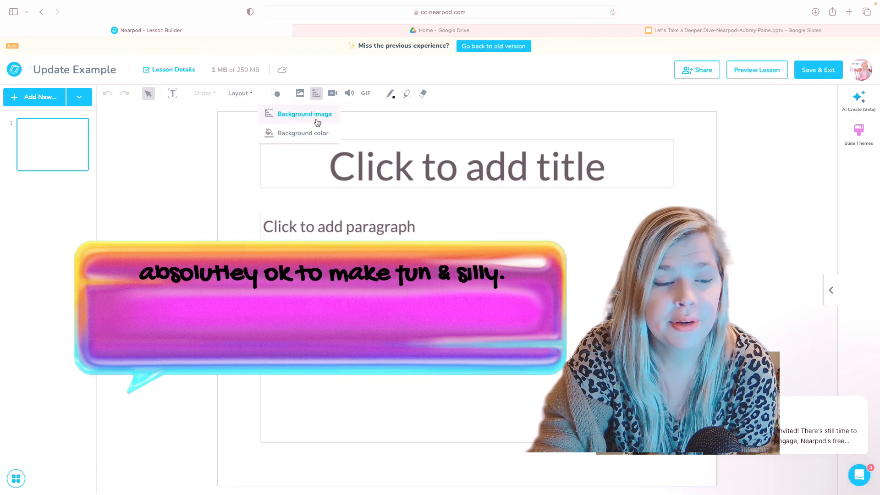
{"action": "left_click", "coordinate": [314, 114]}
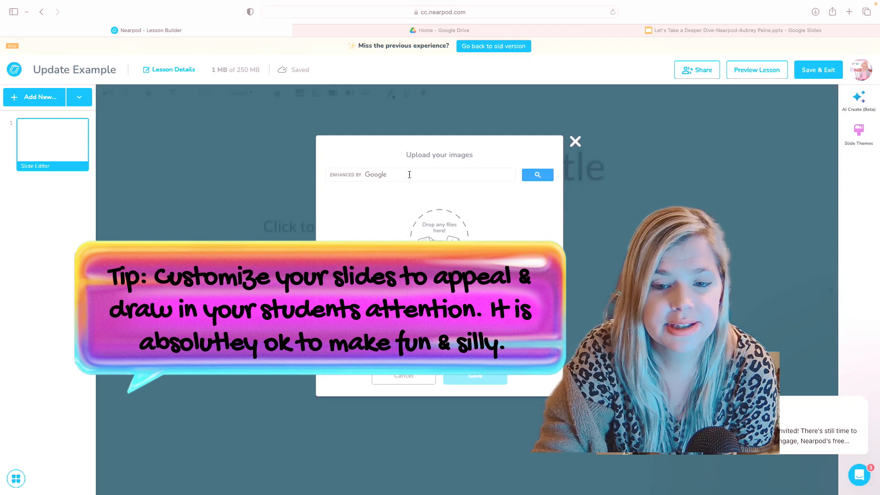
{"action": "left_click", "coordinate": [409, 176]}
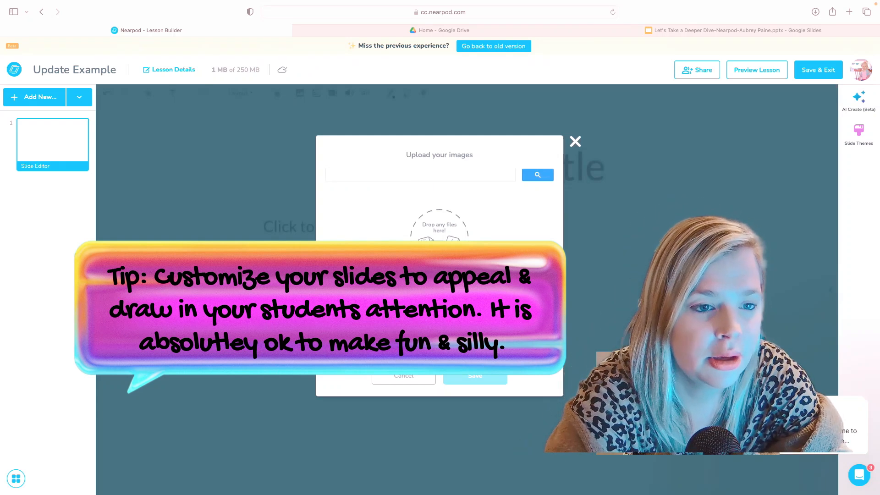
{"action": "type", "text": "reading backgrou"}
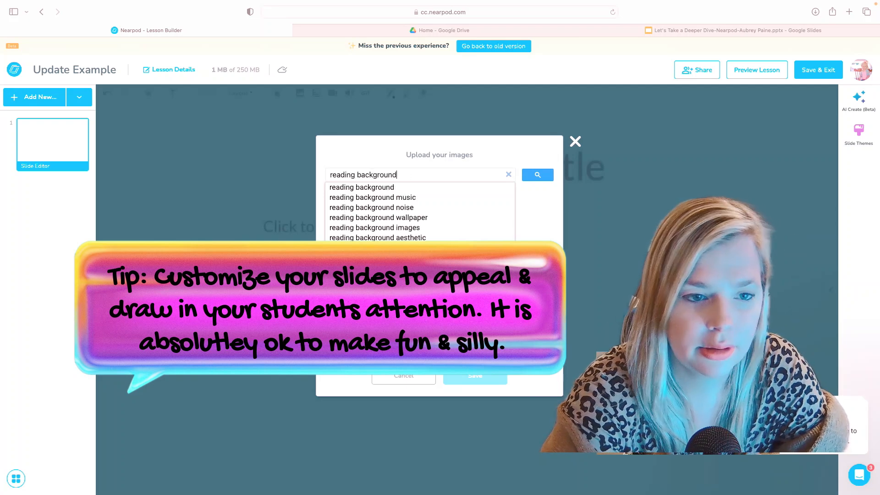
{"action": "type", "text": "nd"}
{"action": "key", "text": "Return"}
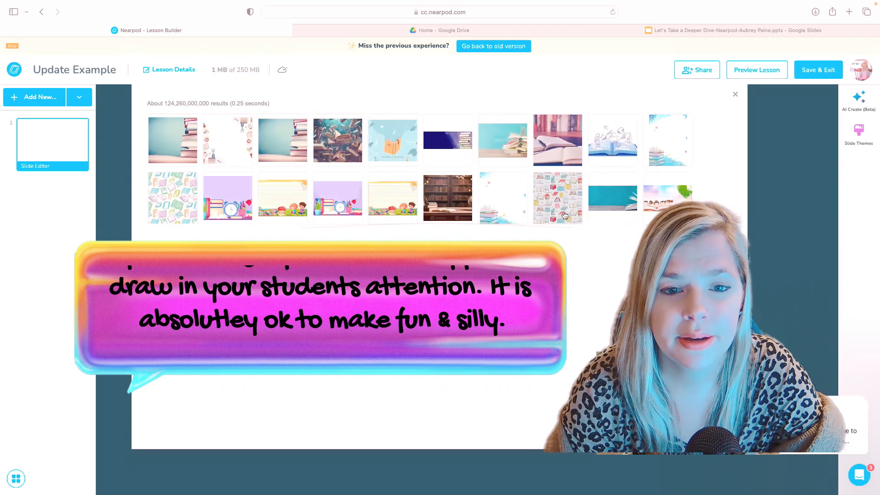
{"action": "left_click", "coordinate": [506, 197]}
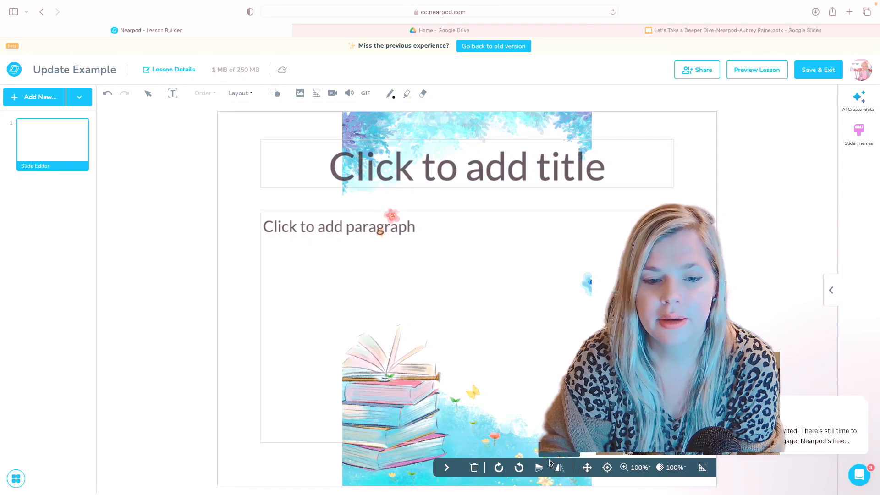
Remove the empty title and paragraph placeholder boxes from the slide.
{"action": "left_click", "coordinate": [491, 397]}
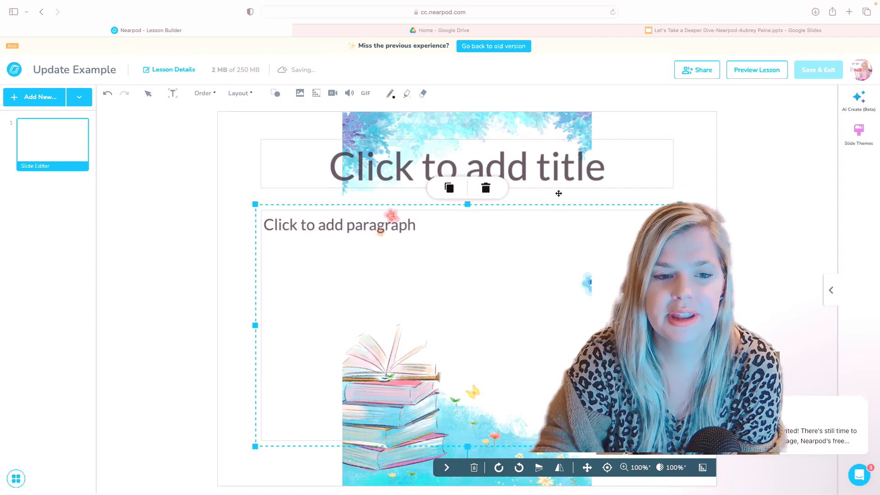
{"action": "left_click", "coordinate": [568, 165]}
{"action": "left_click", "coordinate": [581, 132]}
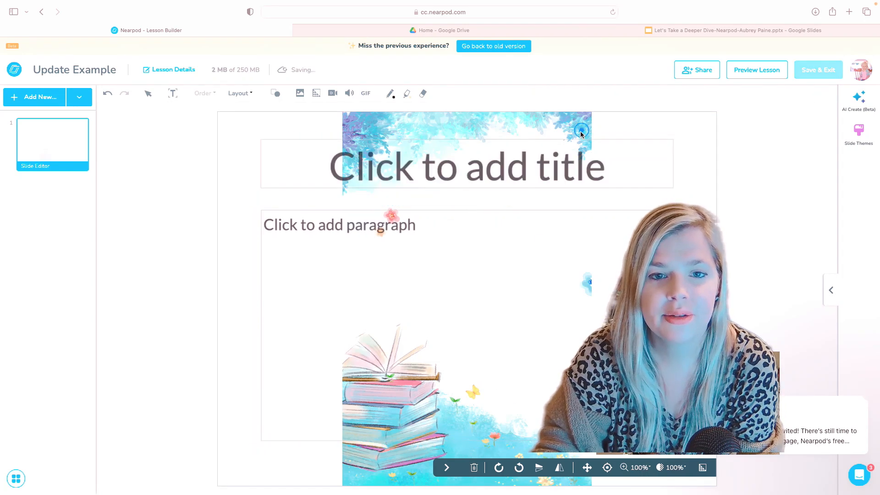
{"action": "left_click", "coordinate": [581, 133]}
{"action": "left_click", "coordinate": [580, 135]}
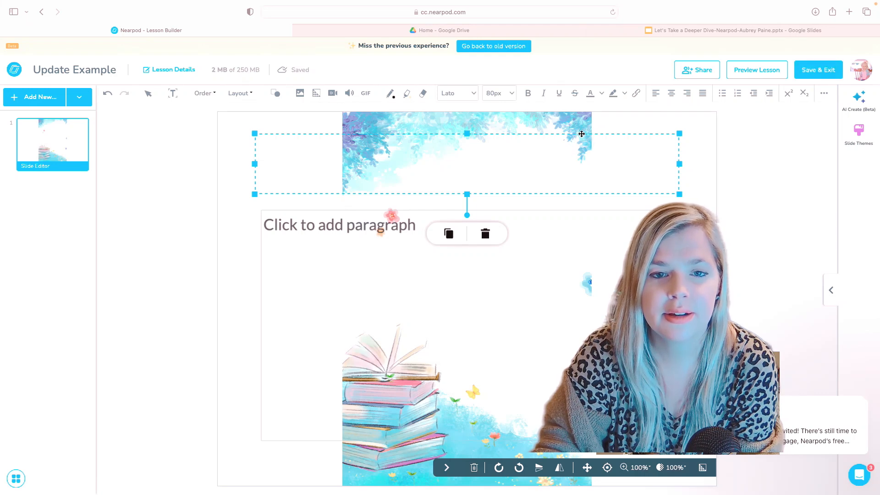
{"action": "left_click", "coordinate": [581, 137]}
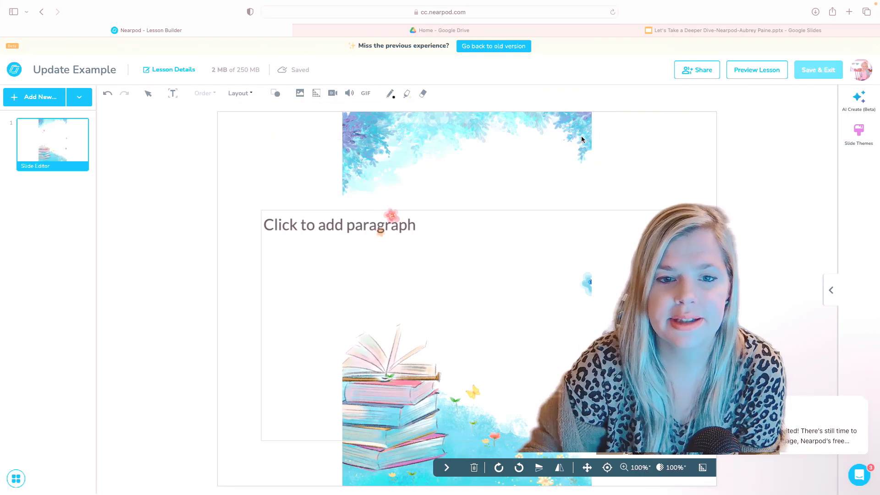
{"action": "left_click", "coordinate": [585, 212]}
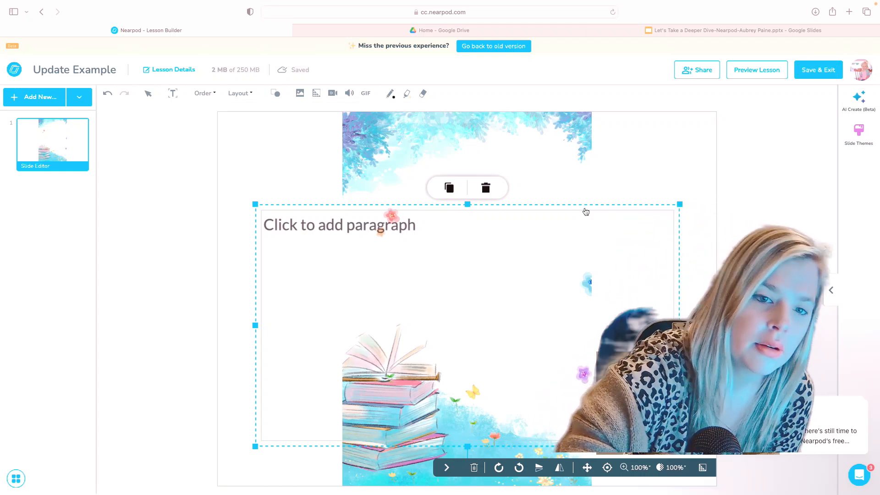
{"action": "key", "text": "Delete"}
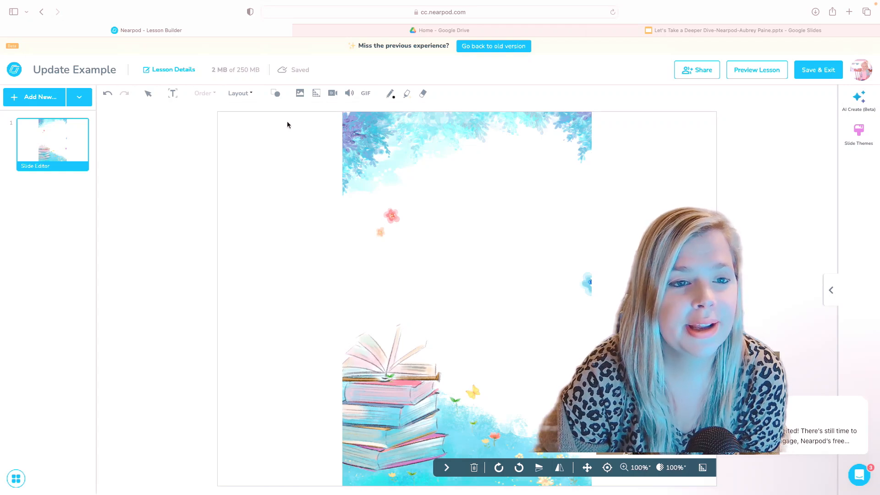
{"action": "left_click", "coordinate": [364, 92]}
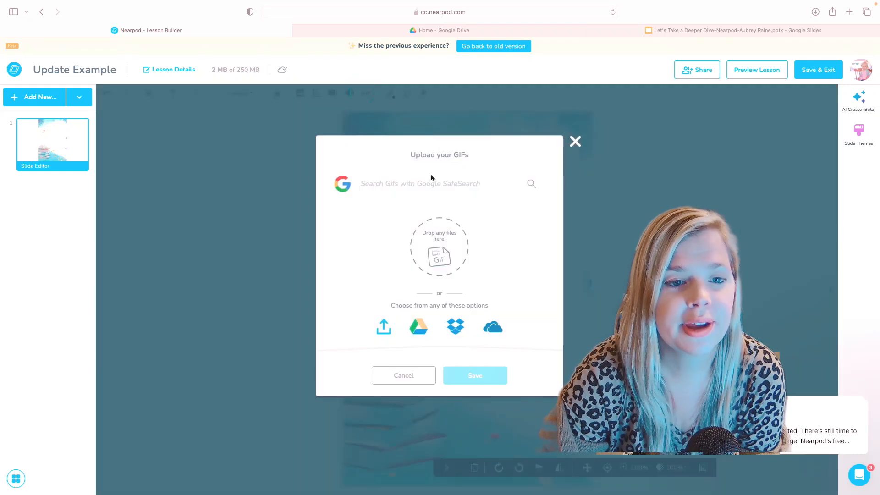
{"action": "type", "text": "tea"}
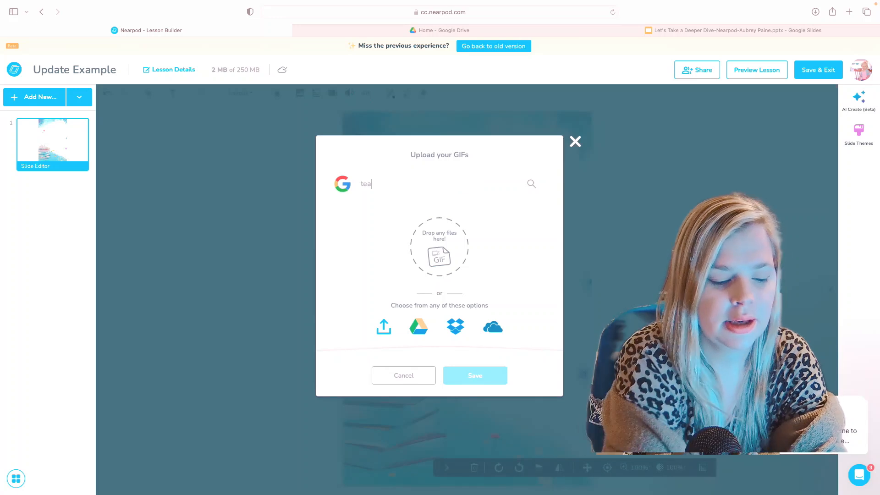
{"action": "key", "text": "BackSpace"}
{"action": "key", "text": "BackSpace"}
{"action": "key", "text": "BackSpace"}
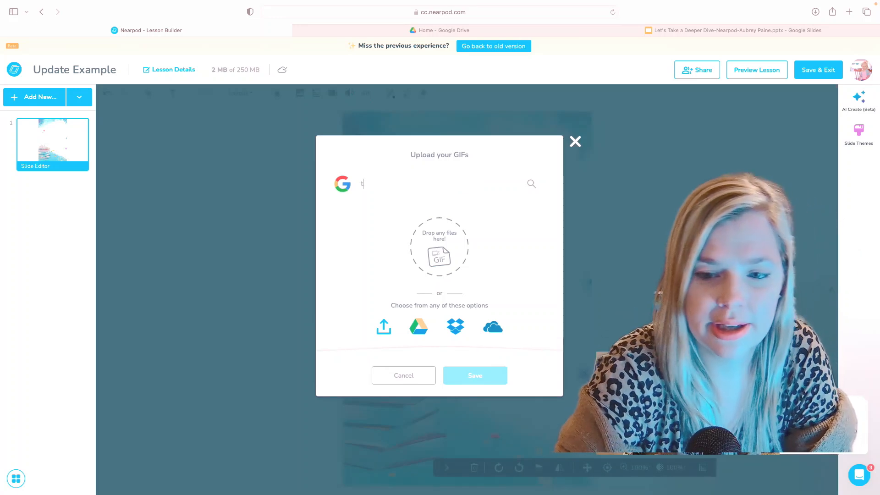
{"action": "type", "text": "spongebob"}
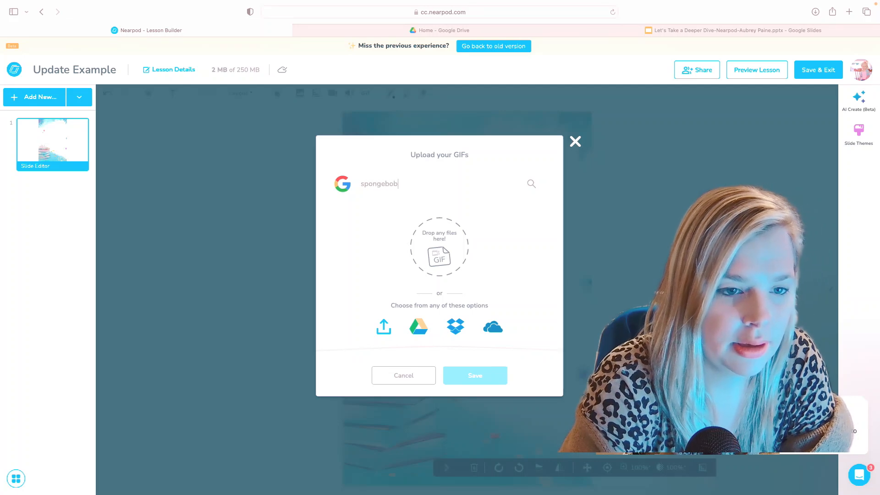
{"action": "key", "text": "Return"}
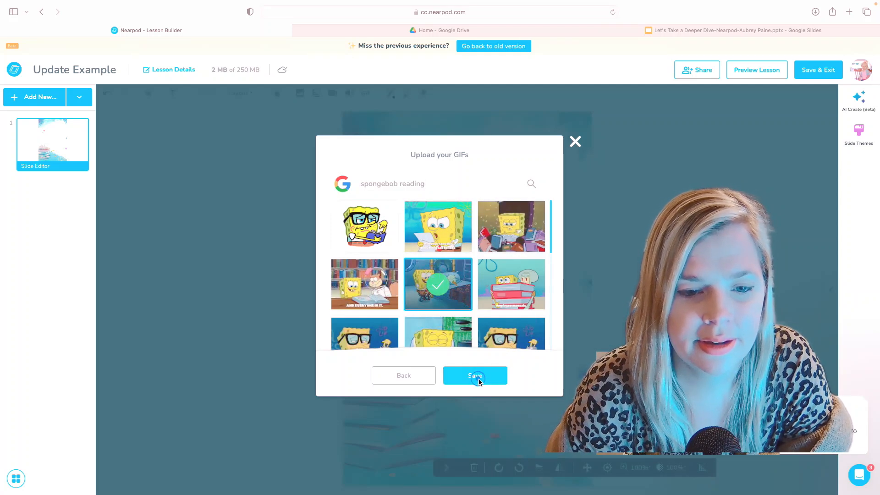
{"action": "left_click", "coordinate": [477, 379]}
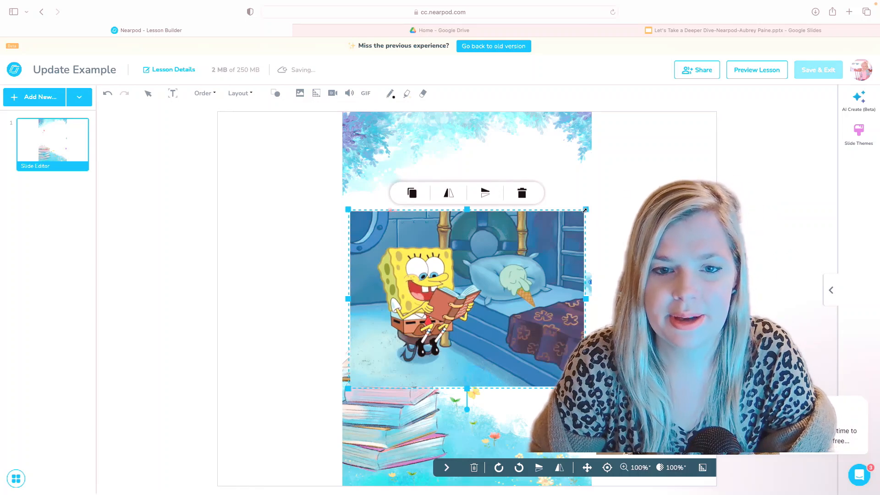
{"action": "left_click_drag", "start_coordinate": [586, 209], "coordinate": [541, 275]}
{"action": "left_click_drag", "start_coordinate": [489, 325], "coordinate": [476, 360]}
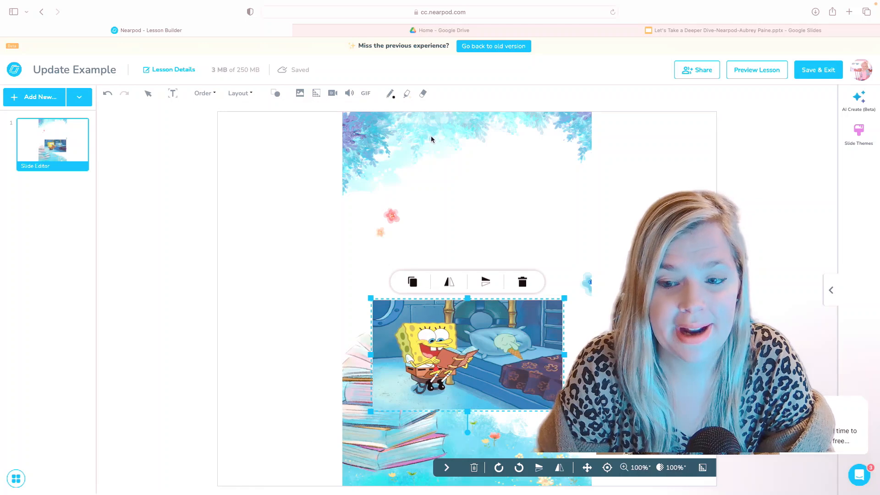
Add a Luckiest Guy text box at the top reading 'I can read grade Level Text Fluently.'.
{"action": "left_click", "coordinate": [172, 95]}
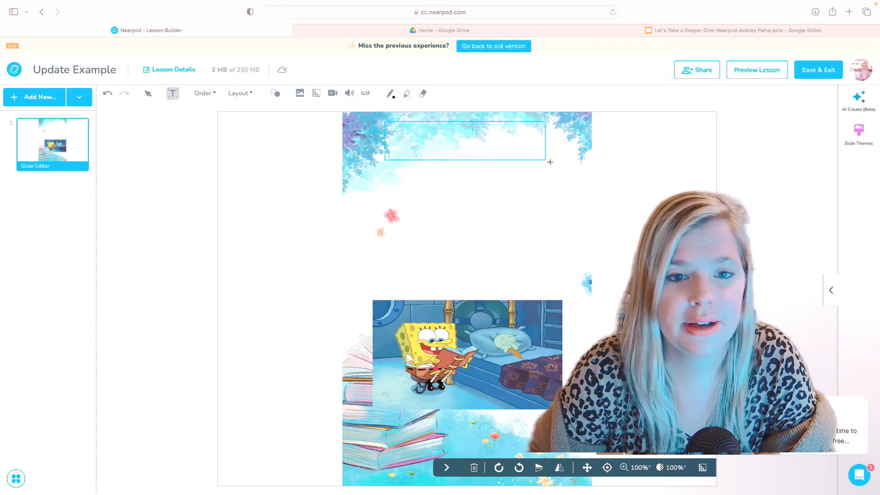
{"action": "left_click_drag", "start_coordinate": [562, 169], "coordinate": [562, 170]}
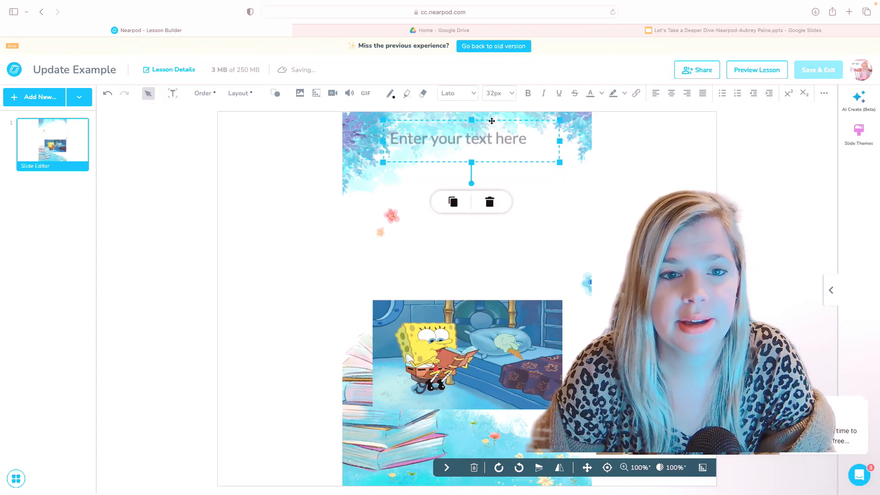
{"action": "left_click", "coordinate": [467, 99]}
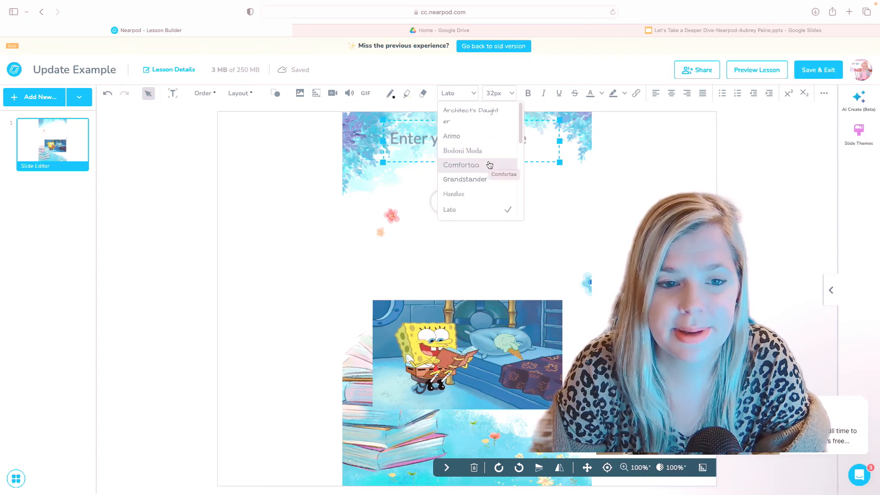
{"action": "scroll", "coordinate": [488, 166], "scroll_direction": "down", "scroll_amount": 5}
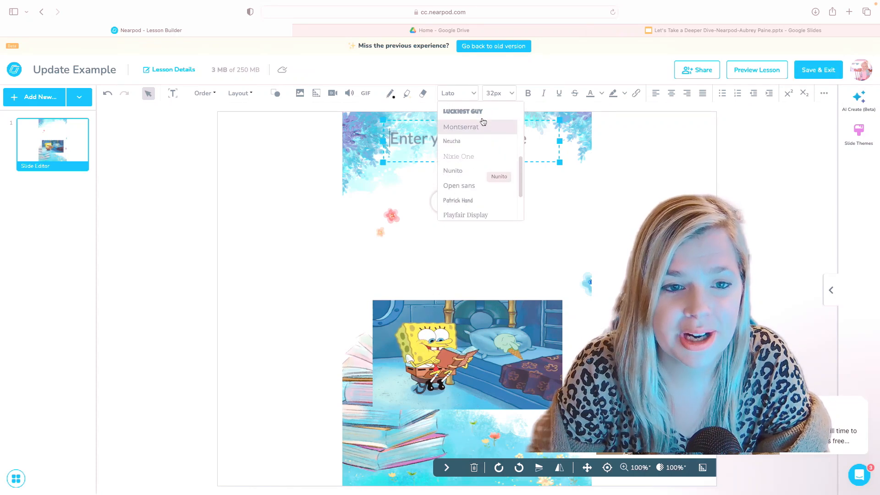
{"action": "left_click", "coordinate": [481, 118]}
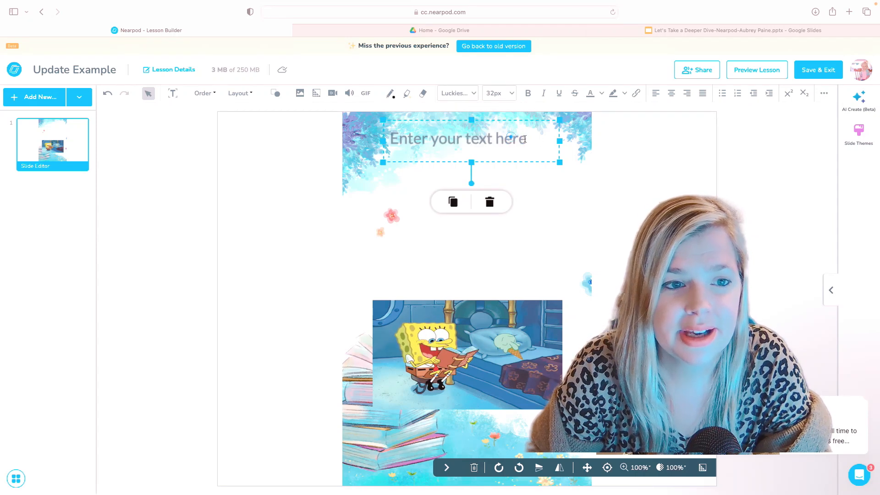
{"action": "left_click", "coordinate": [542, 139]}
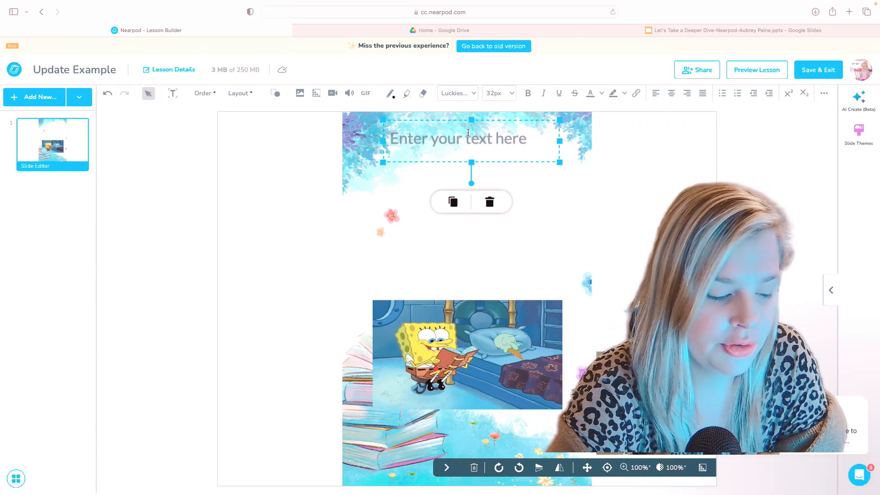
{"action": "type", "text": "I can"}
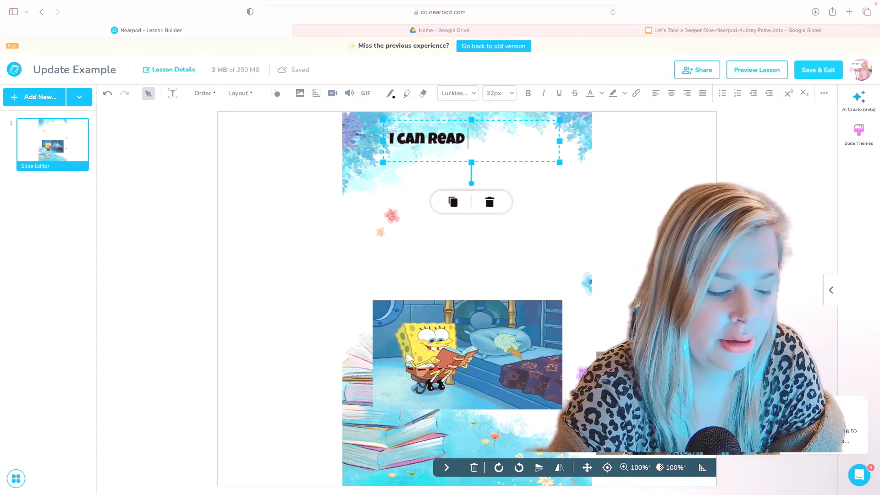
{"action": "type", "text": "read grade Level Text Fluen"}
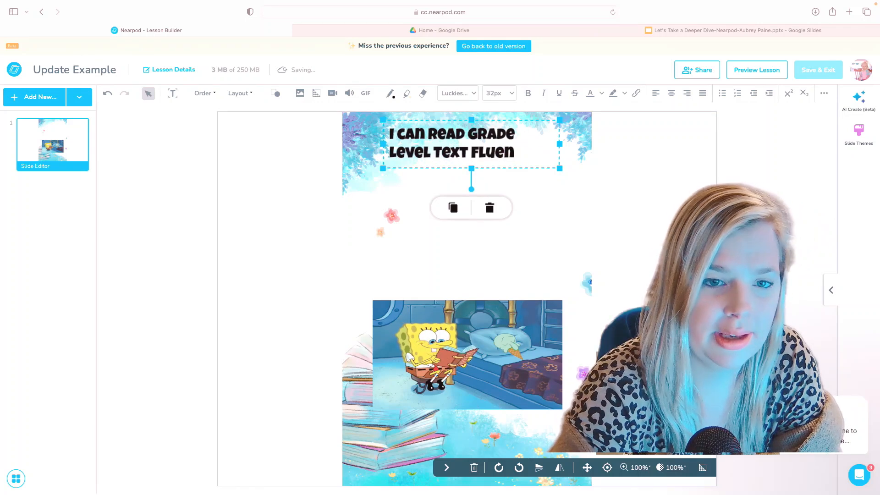
{"action": "type", "text": "tly."}
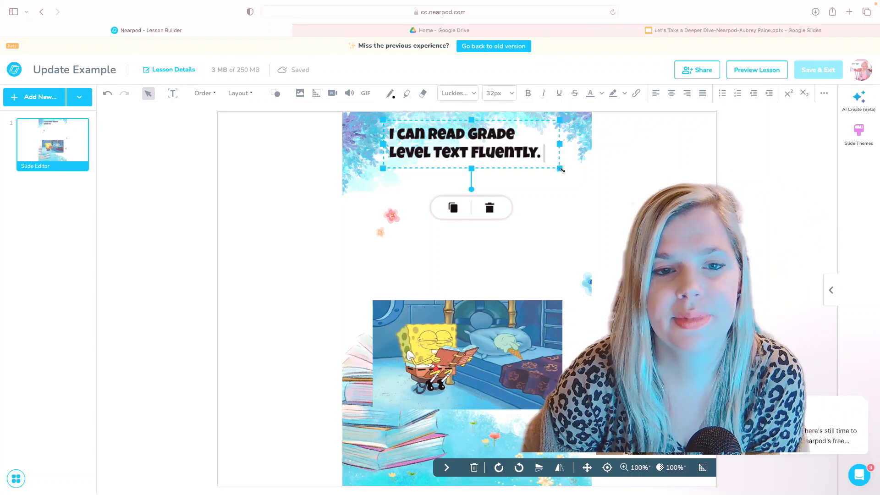
Widen the objective title box and center-align its text.
{"action": "left_click_drag", "start_coordinate": [562, 170], "coordinate": [600, 182]}
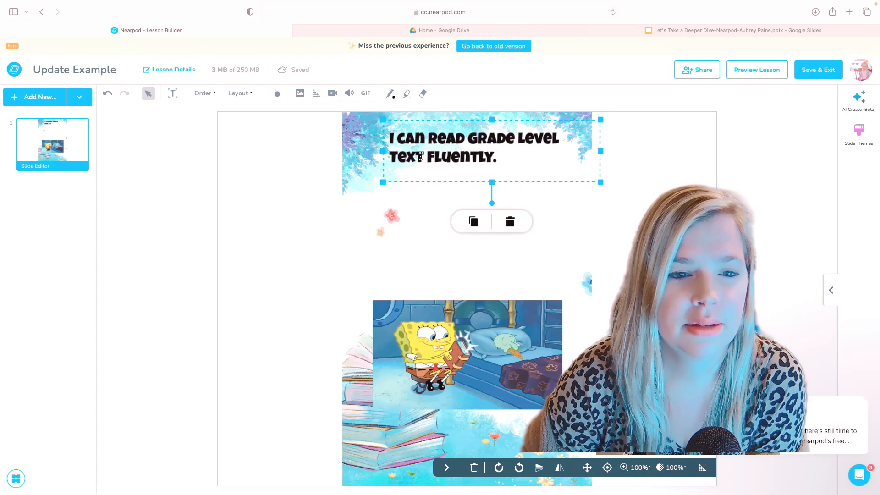
{"action": "left_click", "coordinate": [499, 160]}
{"action": "left_click_drag", "start_coordinate": [499, 160], "coordinate": [400, 139]}
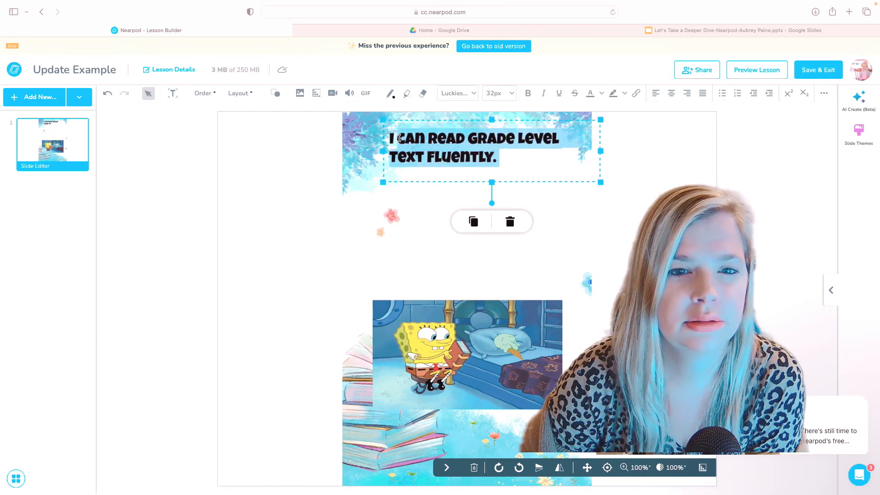
{"action": "left_click", "coordinate": [671, 93]}
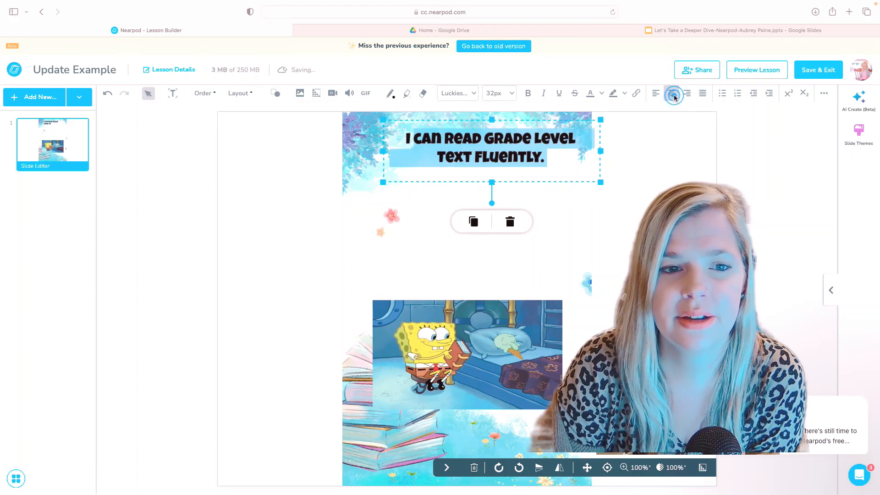
{"action": "left_click", "coordinate": [563, 168]}
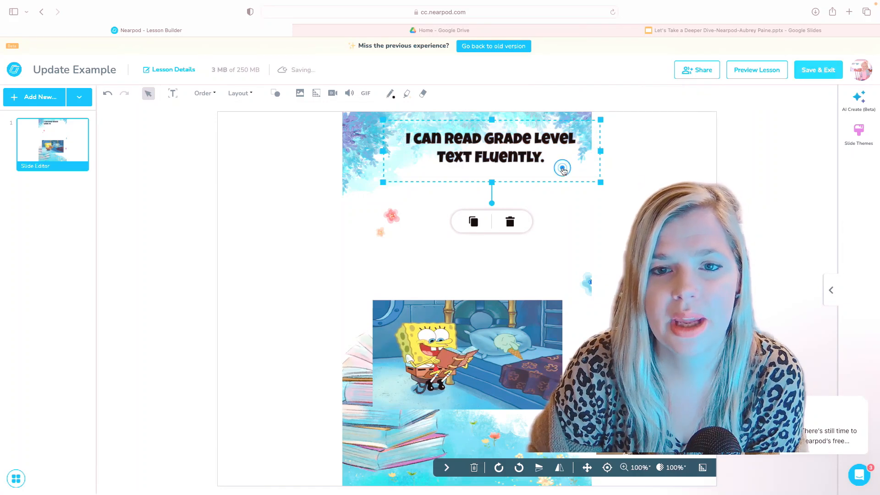
{"action": "left_click", "coordinate": [642, 160]}
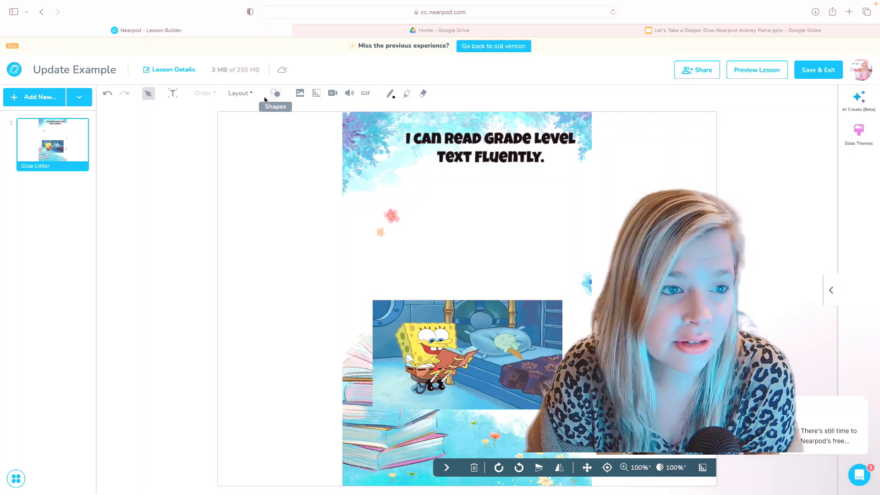
Glance at the Layout and Add New menus, then bring up the Add Content catalogue.
{"action": "left_click", "coordinate": [245, 96]}
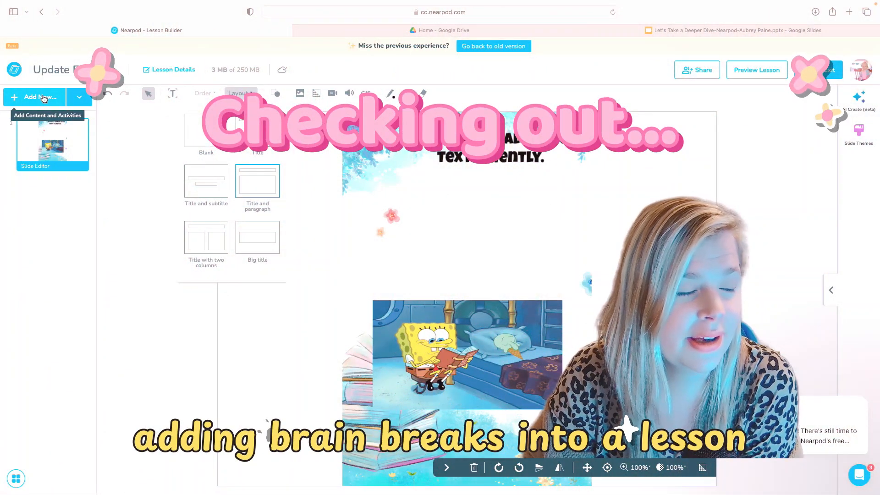
{"action": "left_click", "coordinate": [80, 98]}
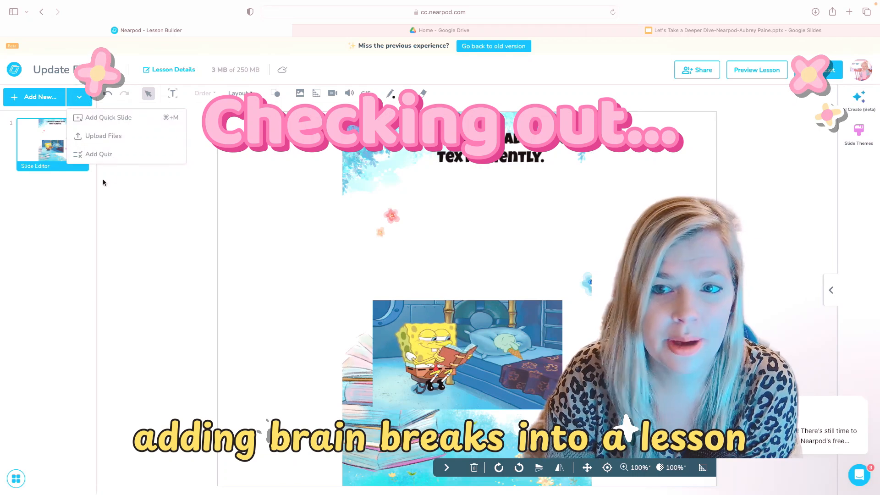
{"action": "left_click", "coordinate": [460, 183]}
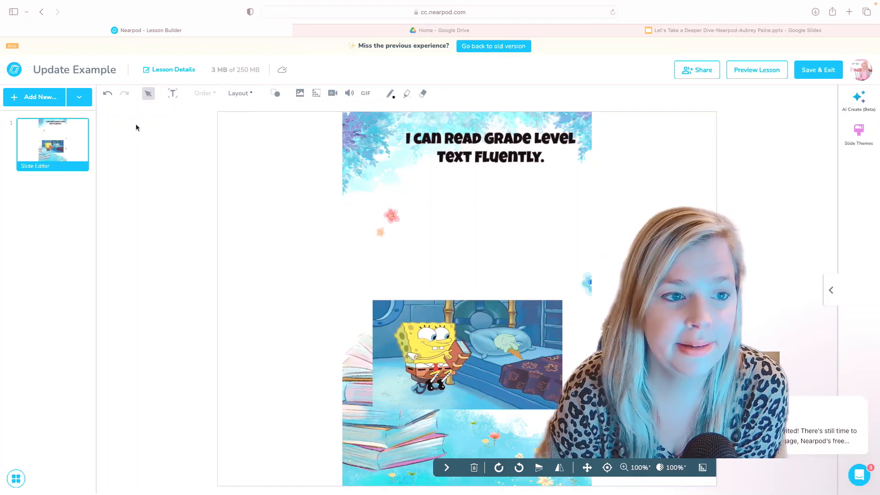
{"action": "left_click", "coordinate": [32, 97]}
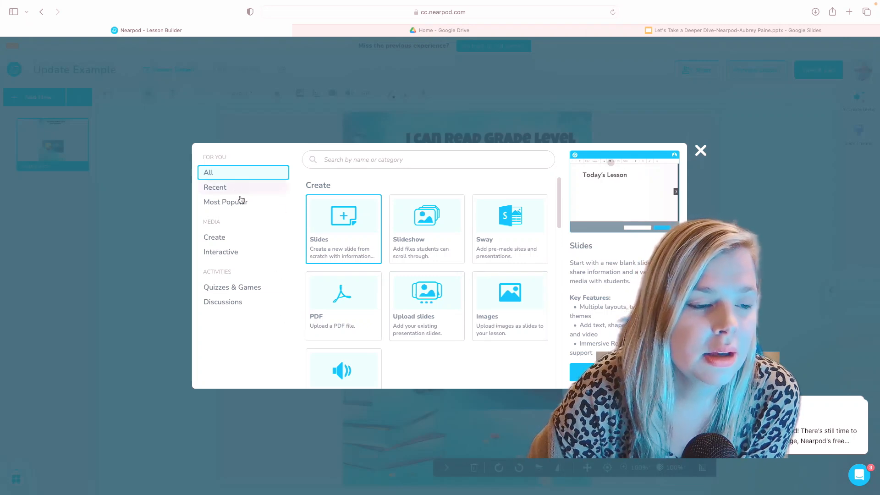
Under Interactive content, select Brain Breaks and add it as the second slide.
{"action": "left_click", "coordinate": [238, 238]}
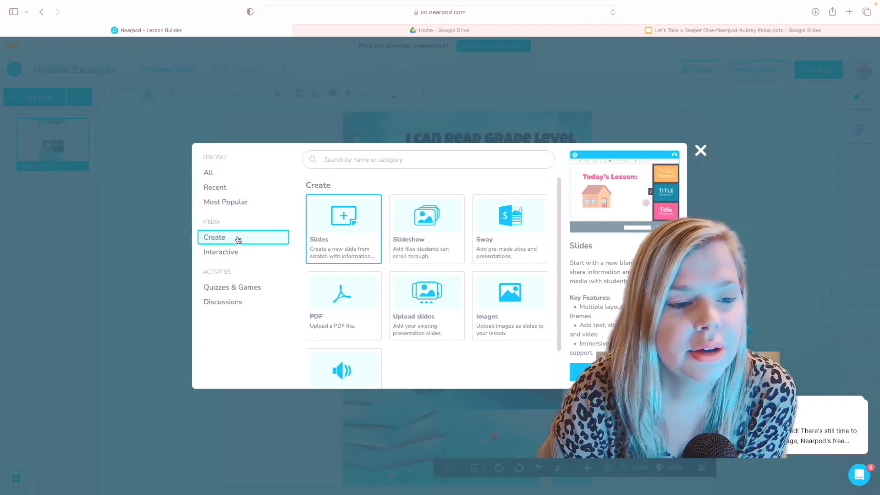
{"action": "left_click", "coordinate": [238, 237]}
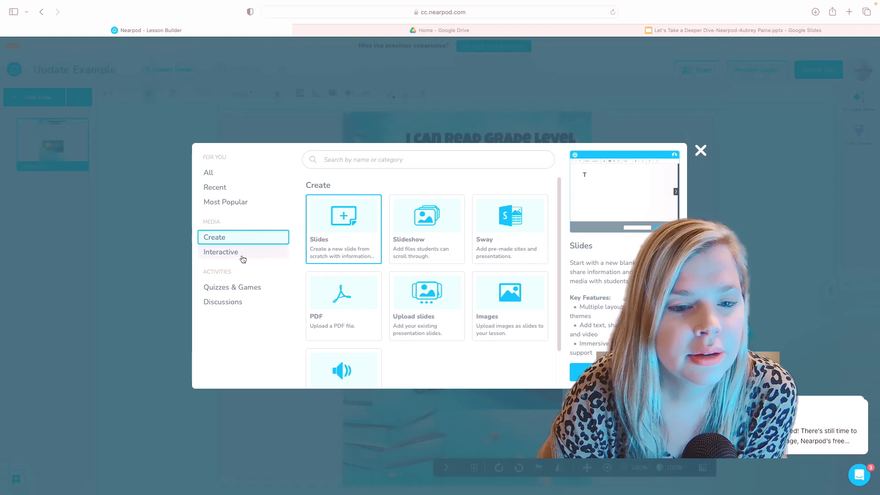
{"action": "left_click", "coordinate": [230, 251]}
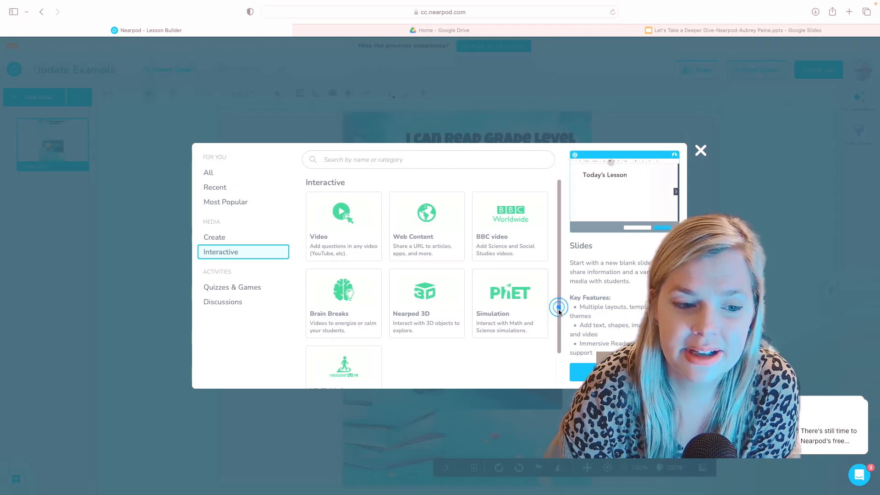
{"action": "scroll", "coordinate": [557, 322], "scroll_direction": "down", "scroll_amount": 1}
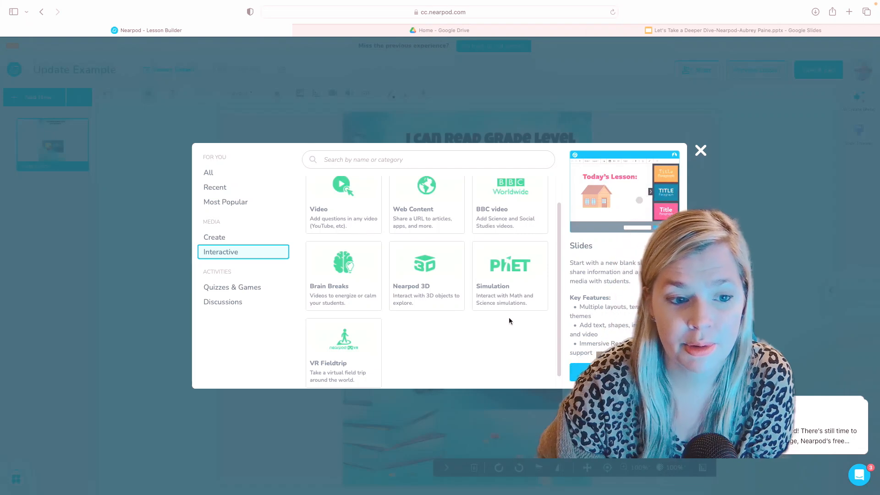
{"action": "left_click", "coordinate": [352, 289]}
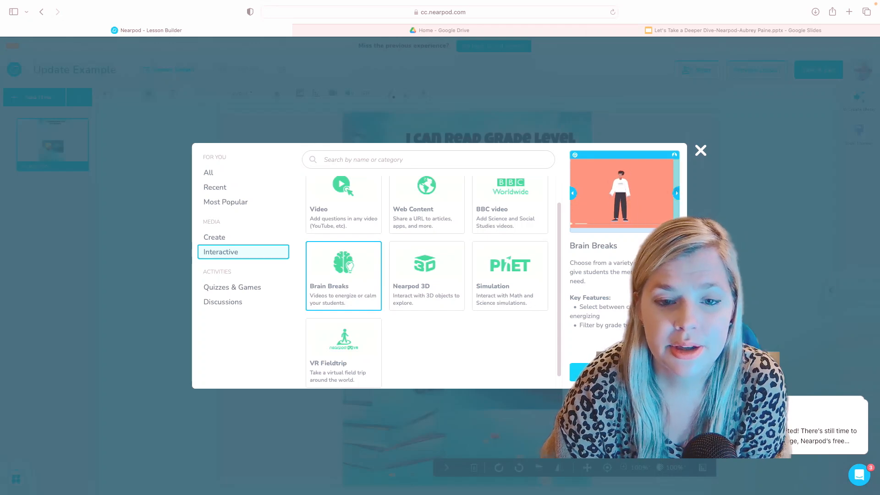
{"action": "left_click", "coordinate": [580, 372]}
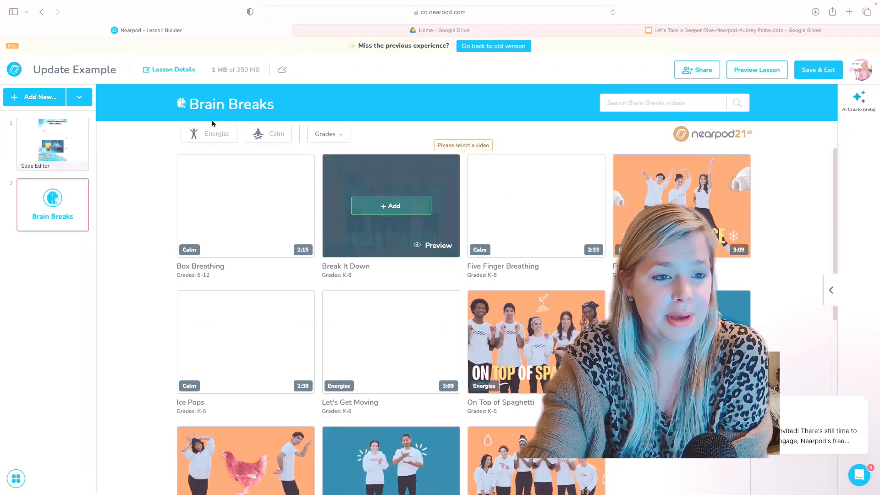
Filter the Brain Breaks video gallery to 2nd grade.
{"action": "left_click", "coordinate": [334, 136]}
{"action": "left_click", "coordinate": [332, 135]}
{"action": "left_click", "coordinate": [328, 133]}
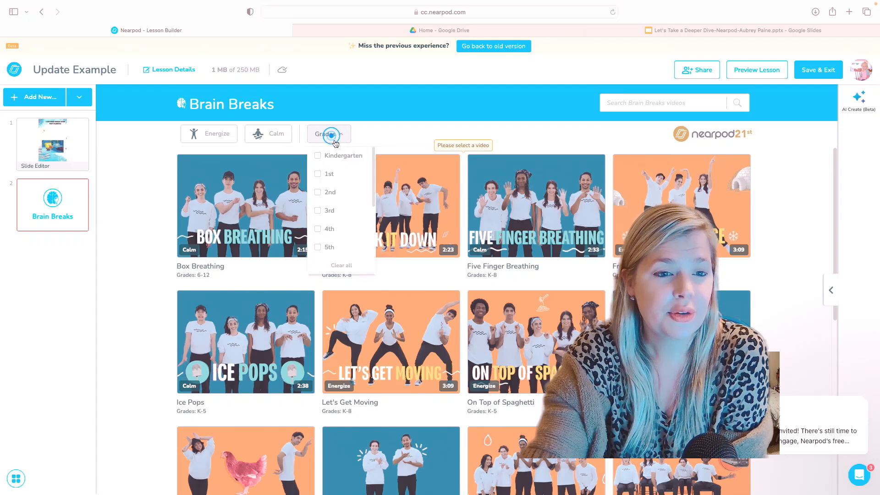
{"action": "left_click", "coordinate": [355, 194]}
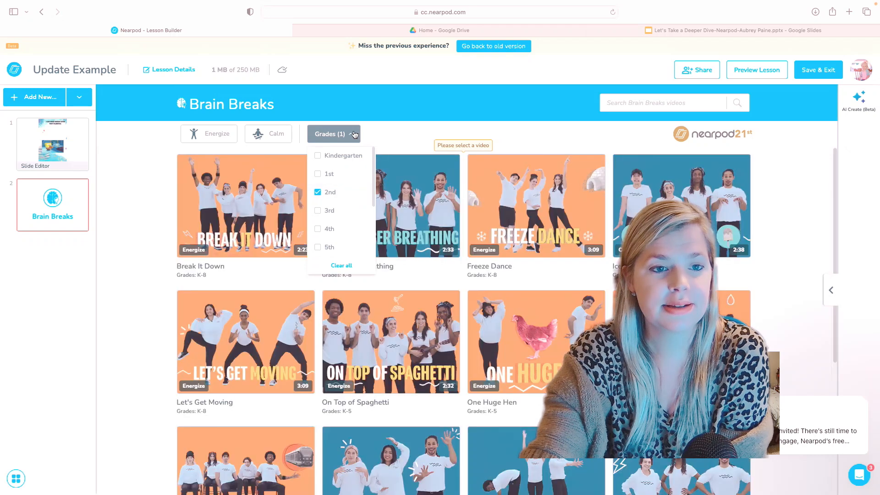
{"action": "left_click", "coordinate": [352, 133]}
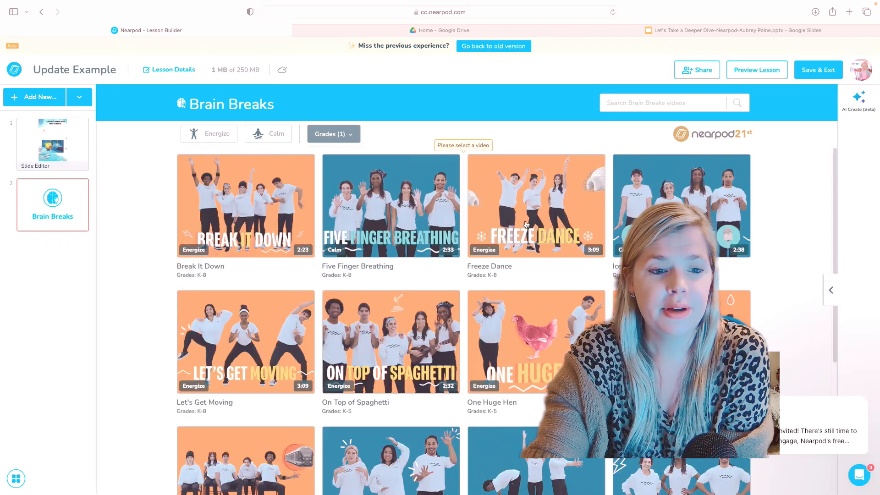
{"action": "scroll", "coordinate": [525, 229], "scroll_direction": "down", "scroll_amount": 5}
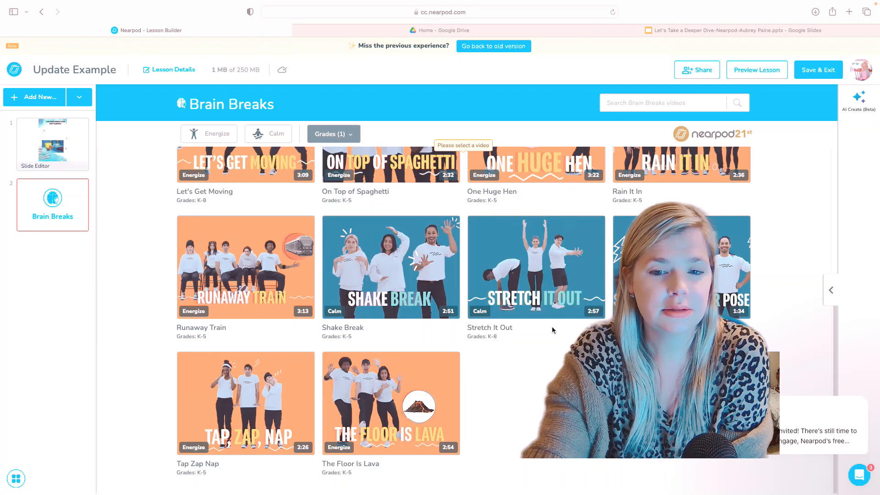
Add The Floor Is Lava video, then play and pause it to check playback.
{"action": "mouse_move", "coordinate": [405, 404]}
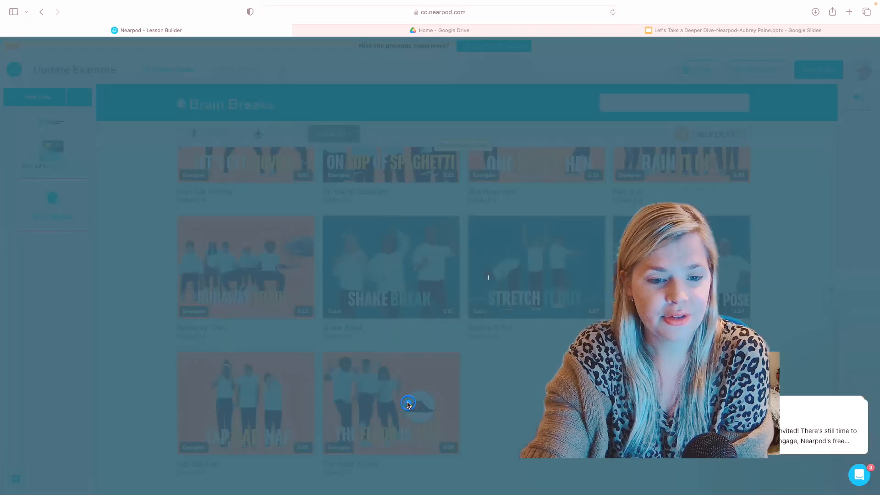
{"action": "left_click", "coordinate": [409, 405]}
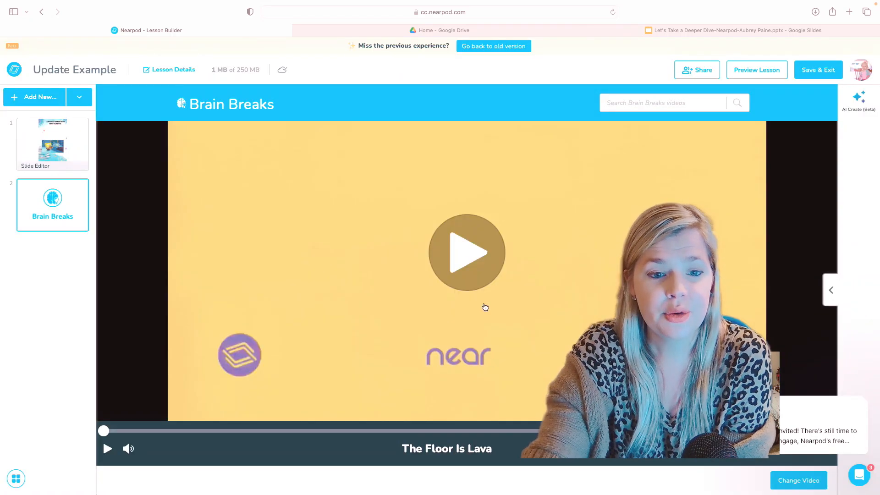
{"action": "left_click", "coordinate": [460, 258]}
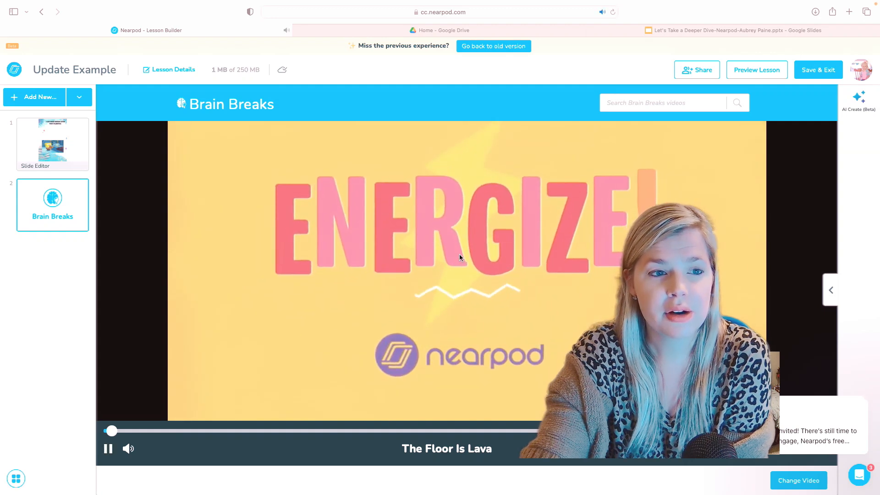
{"action": "left_click", "coordinate": [461, 264]}
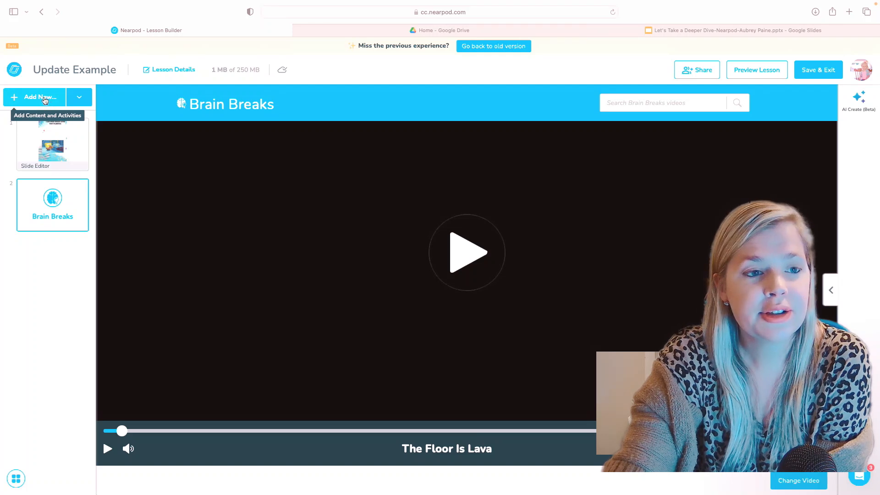
From Interactive > Quizzes & Games, add a Drag & Drop activity as a new slide.
{"action": "left_click", "coordinate": [44, 98]}
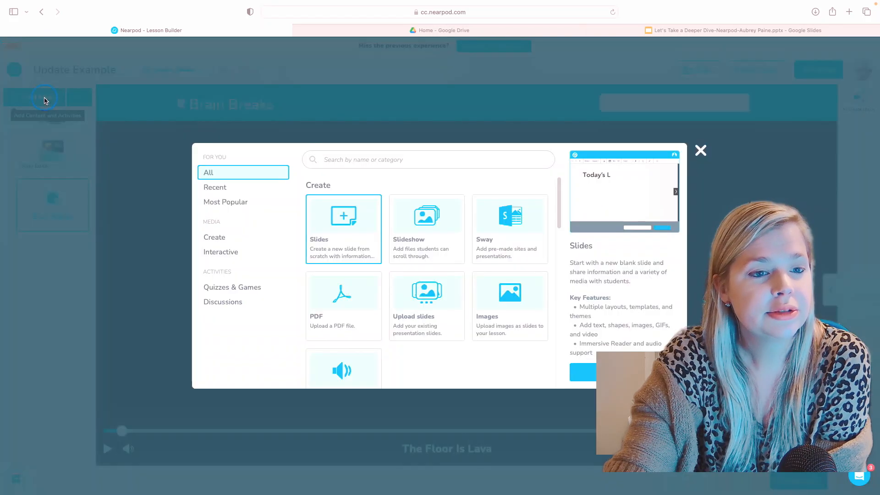
{"action": "left_click", "coordinate": [217, 254]}
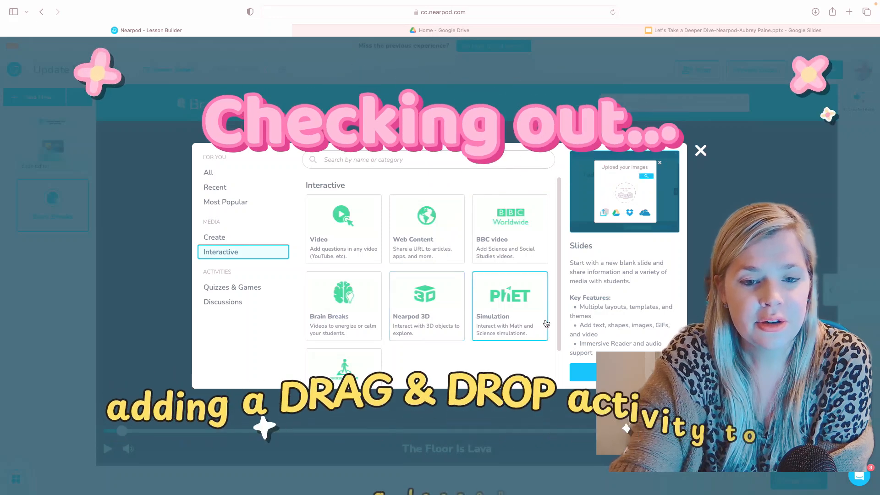
{"action": "scroll", "coordinate": [559, 311], "scroll_direction": "down", "scroll_amount": 2}
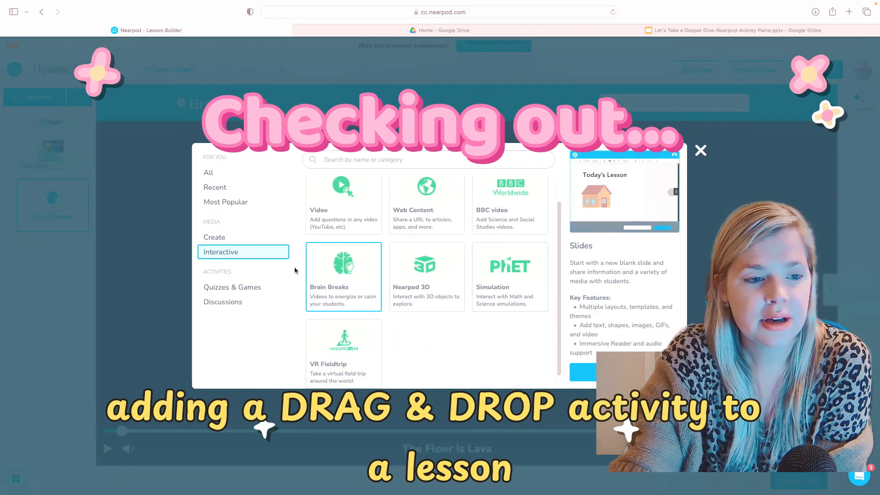
{"action": "left_click", "coordinate": [253, 291]}
{"action": "scroll", "coordinate": [504, 324], "scroll_direction": "up", "scroll_amount": 2}
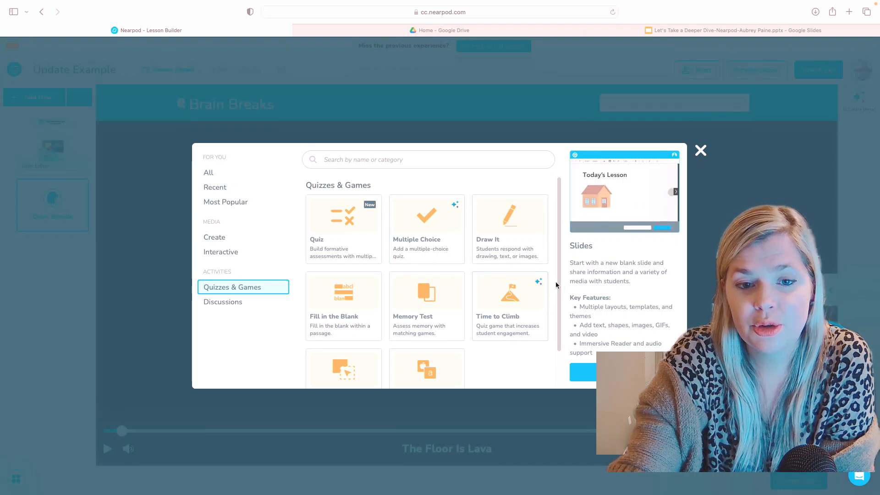
{"action": "left_click_drag", "start_coordinate": [557, 279], "coordinate": [556, 322]}
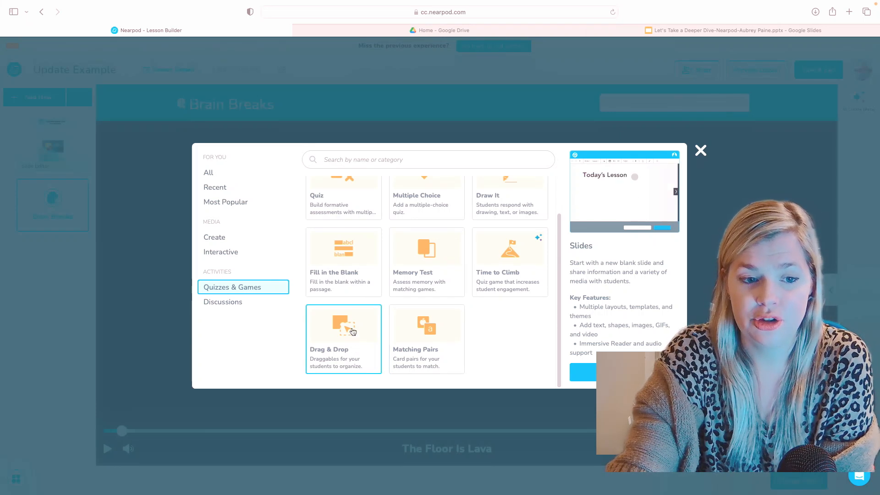
{"action": "left_click", "coordinate": [352, 331]}
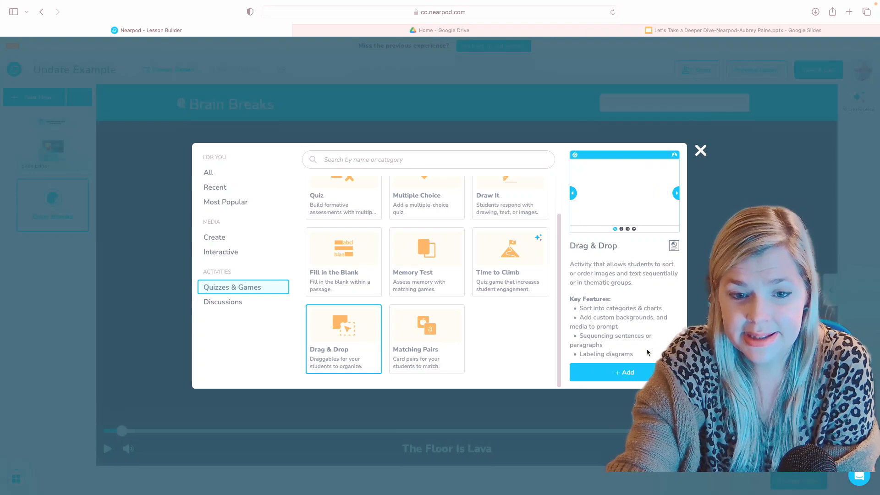
{"action": "left_click", "coordinate": [630, 373]}
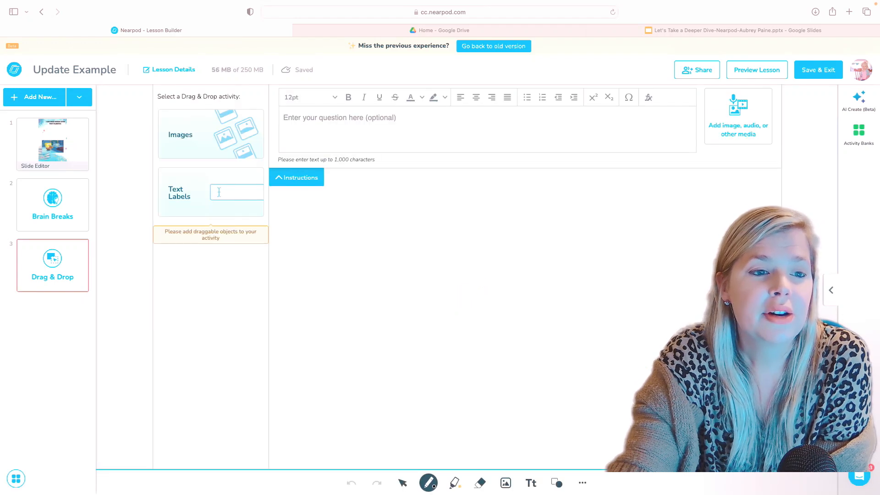
Enter the question 'Label the diagram correctly.' and choose Images as the draggable item type.
{"action": "left_click", "coordinate": [368, 117]}
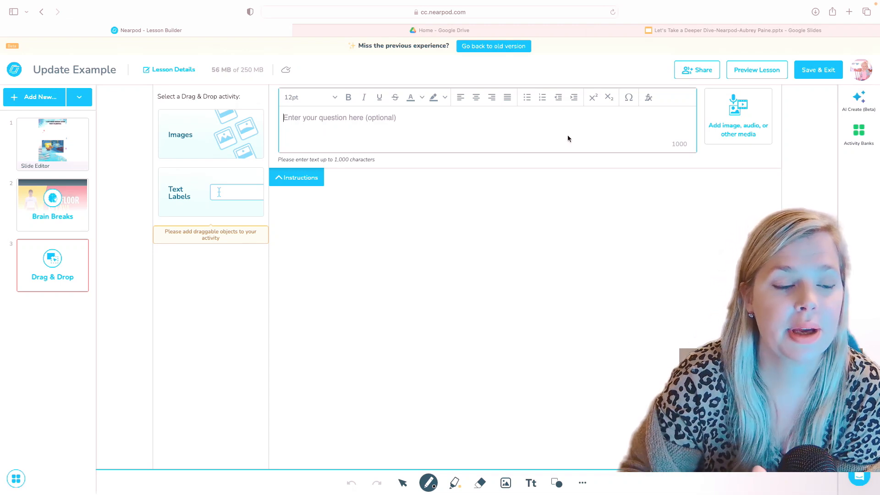
{"action": "type", "text": "Label the diagram correctly."}
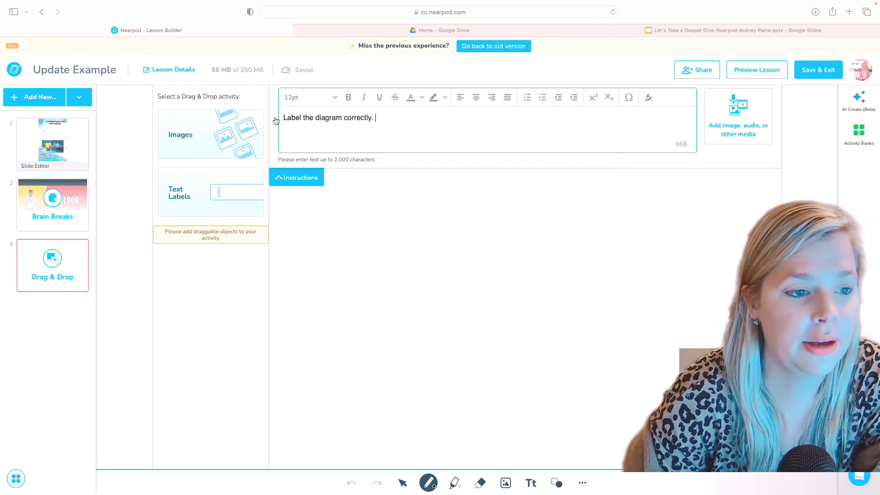
{"action": "left_click", "coordinate": [212, 131]}
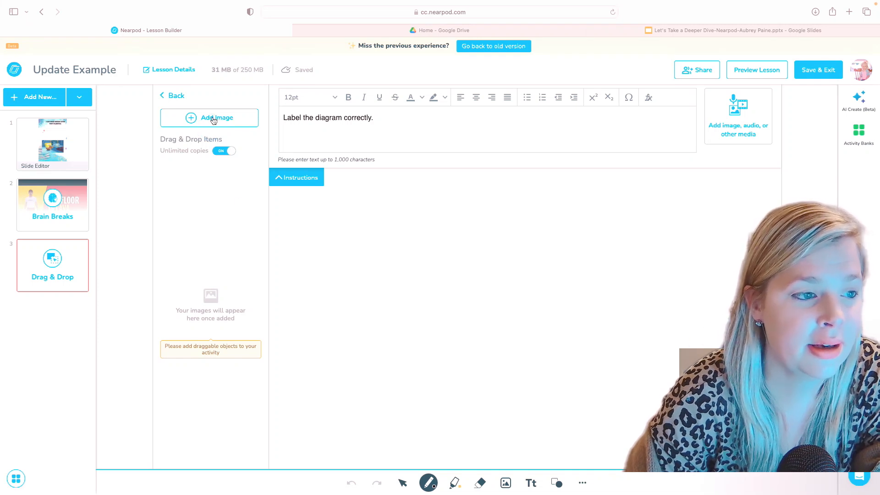
Place a centred, narrowed '$1.00' text label on the Drag & Drop canvas.
{"action": "left_click", "coordinate": [214, 118]}
{"action": "left_click", "coordinate": [387, 176]}
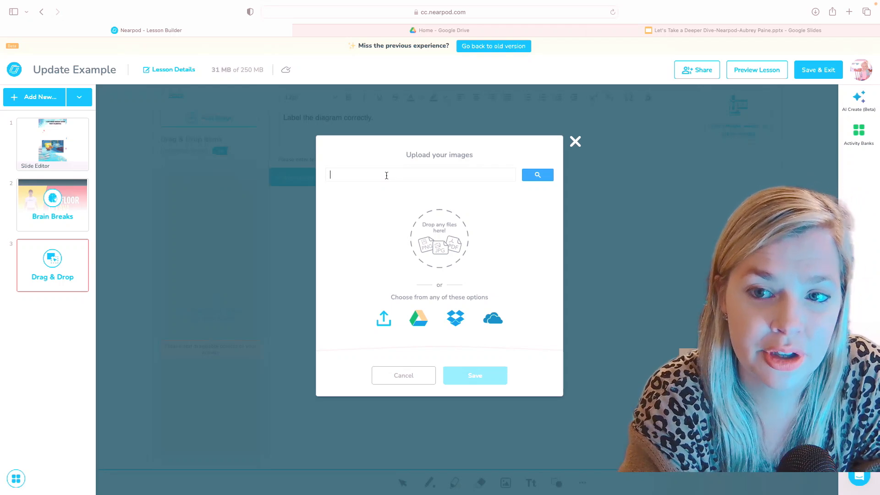
{"action": "left_click_drag", "start_coordinate": [374, 312], "coordinate": [554, 368]}
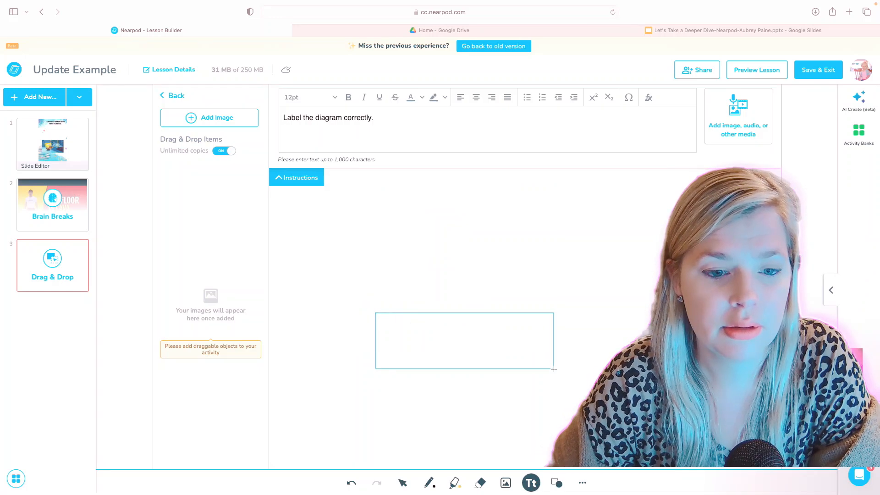
{"action": "left_click", "coordinate": [471, 330]}
{"action": "type", "text": "$"}
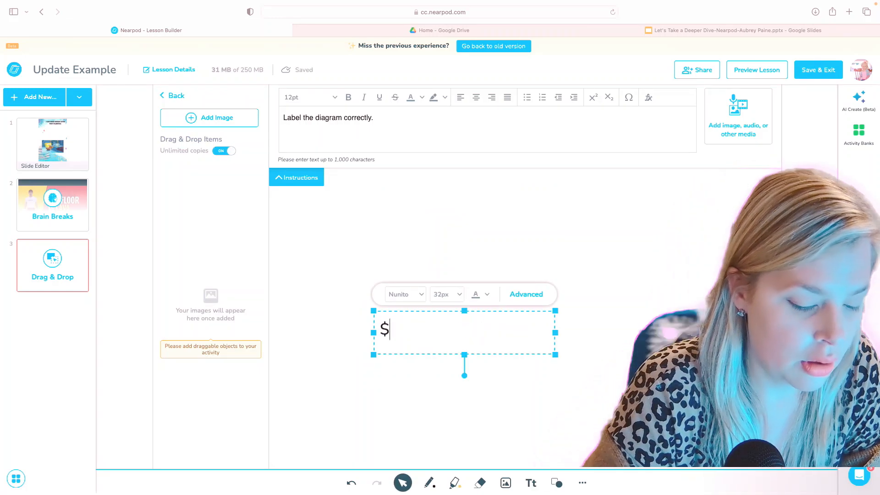
{"action": "type", "text": "1.00"}
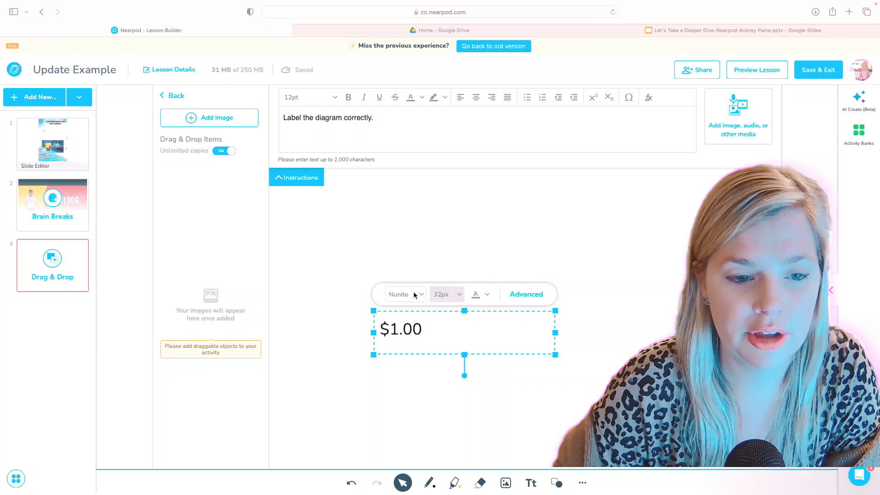
{"action": "left_click", "coordinate": [486, 295]}
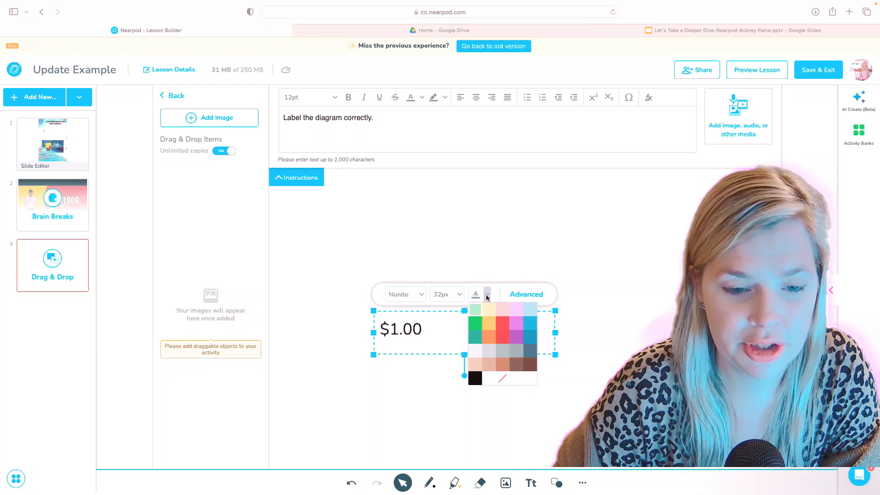
{"action": "left_click", "coordinate": [526, 294]}
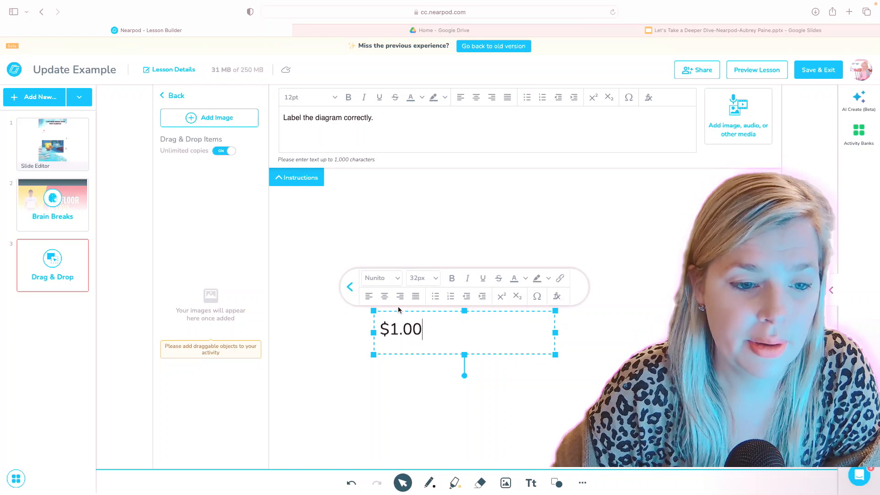
{"action": "left_click", "coordinate": [384, 296]}
{"action": "mouse_move", "coordinate": [555, 332]}
{"action": "left_mouse_down"}
{"action": "mouse_move", "coordinate": [463, 332]}
{"action": "mouse_move", "coordinate": [410, 222]}
{"action": "left_mouse_up"}
{"action": "left_click", "coordinate": [469, 251]}
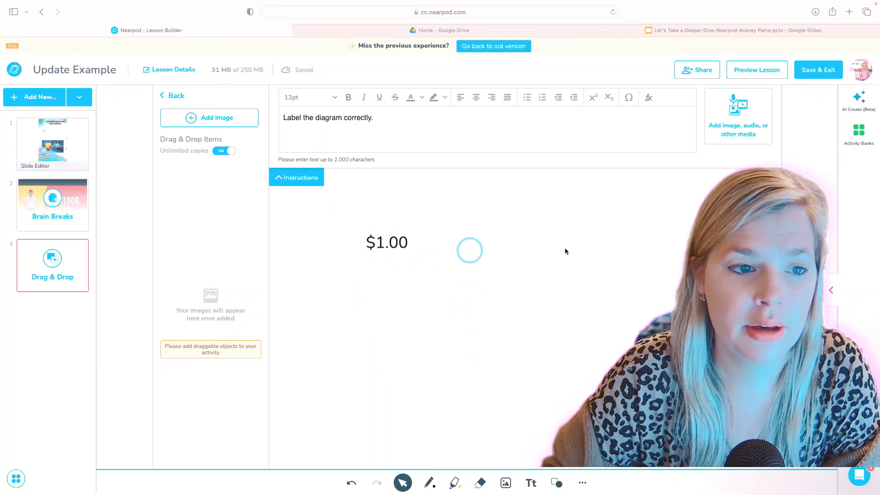
Add a second centred '$.50' label to the right of $1.00.
{"action": "left_click", "coordinate": [531, 482]}
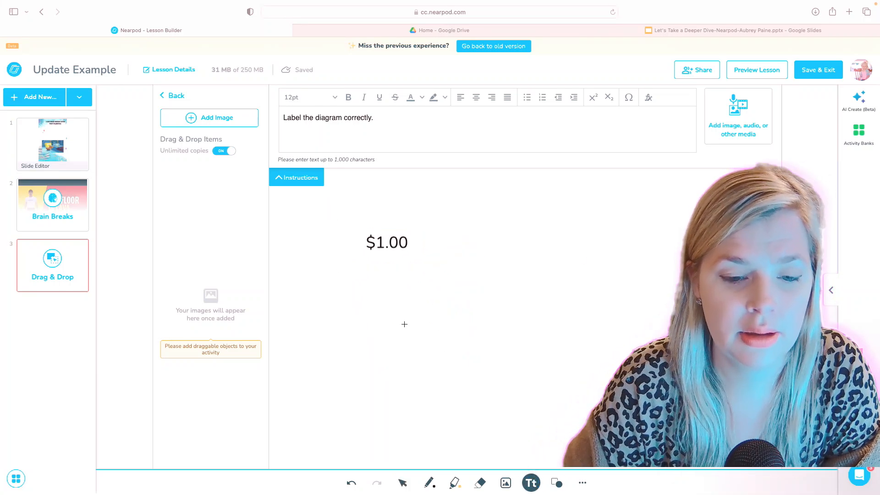
{"action": "left_click_drag", "start_coordinate": [560, 240], "coordinate": [683, 270]}
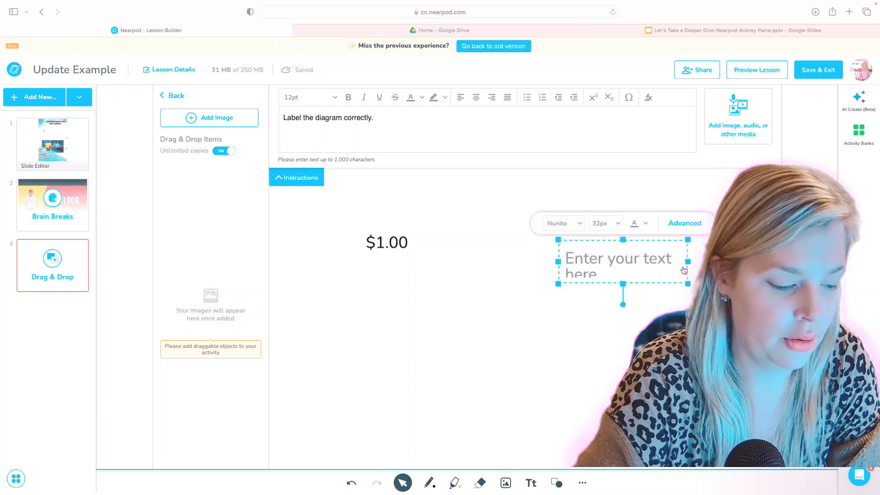
{"action": "type", "text": "$1.00"}
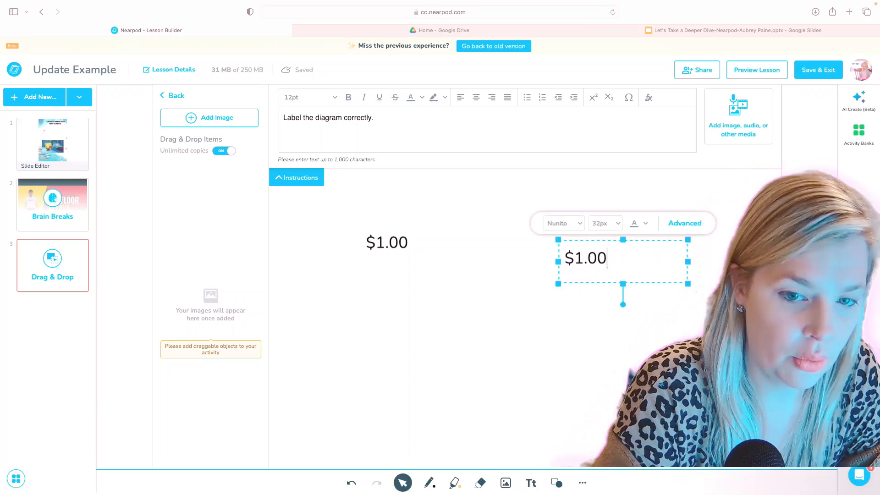
{"action": "key", "text": "BackSpace"}
{"action": "key", "text": "BackSpace"}
{"action": "key", "text": "BackSpace"}
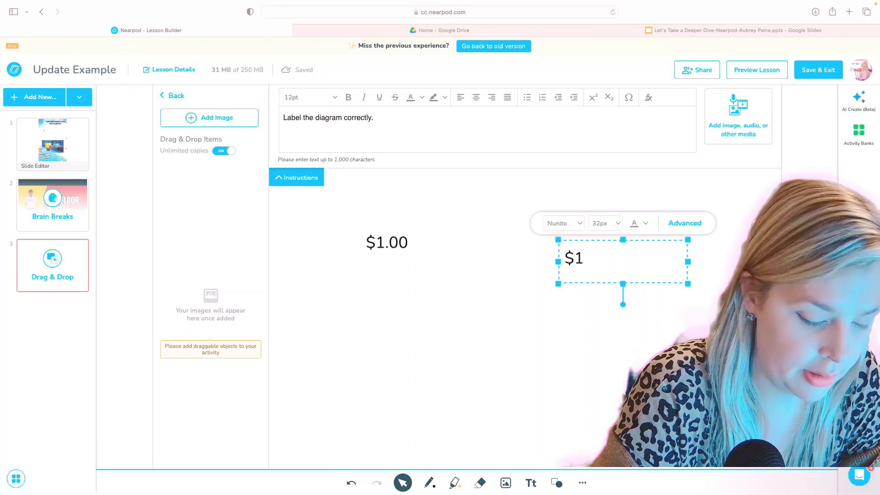
{"action": "type", "text": ".0"}
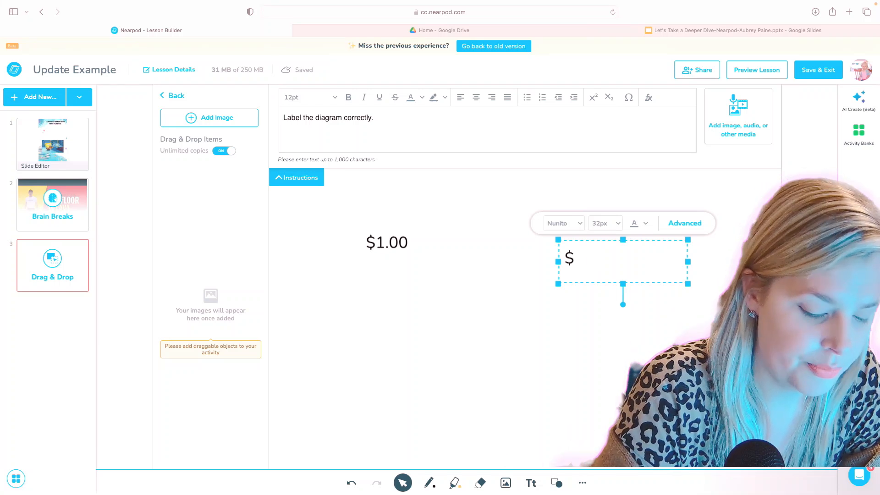
{"action": "type", "text": "$.50"}
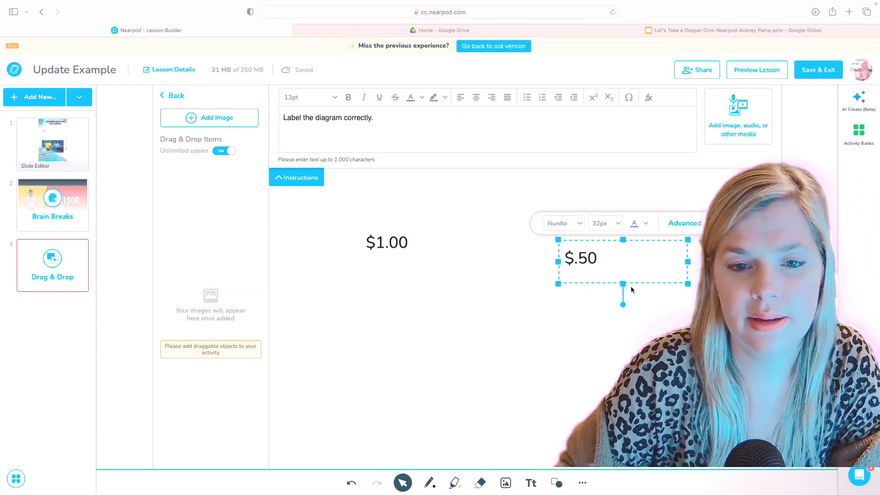
{"action": "left_click", "coordinate": [682, 224]}
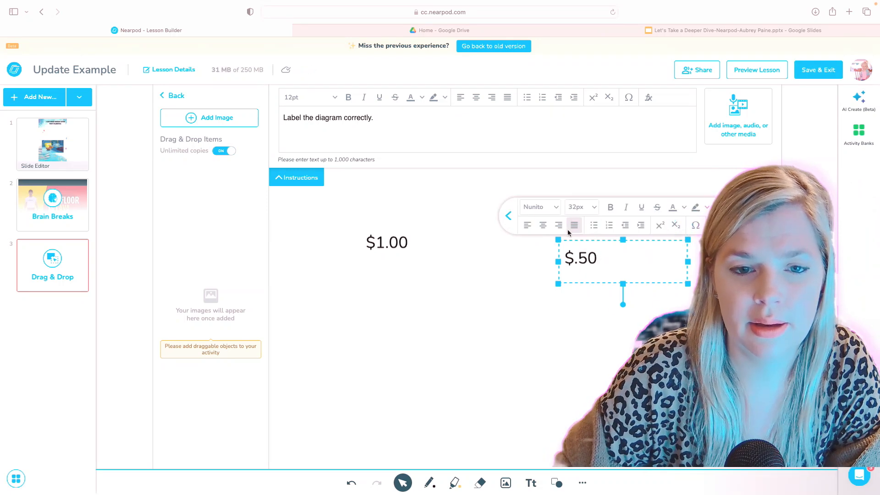
{"action": "left_click", "coordinate": [542, 225]}
{"action": "left_click", "coordinate": [593, 286]}
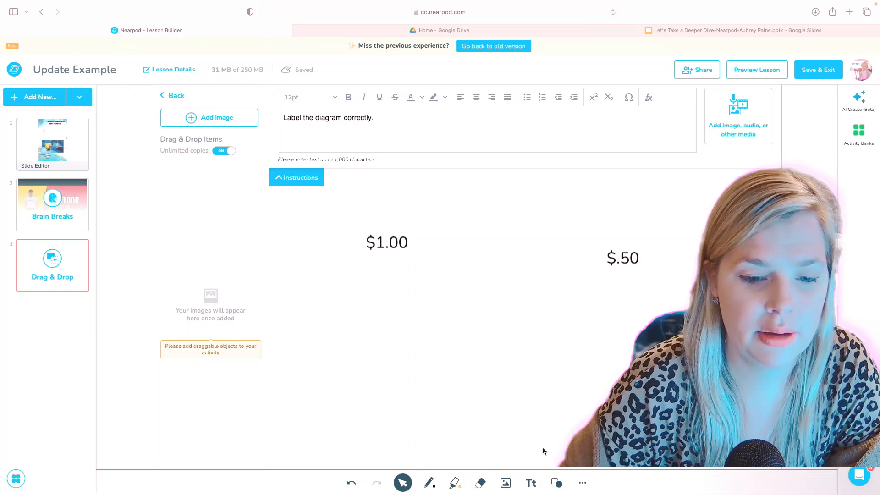
Add a '$.13' label below the others, then bring up the image upload dialog.
{"action": "left_click", "coordinate": [531, 483]}
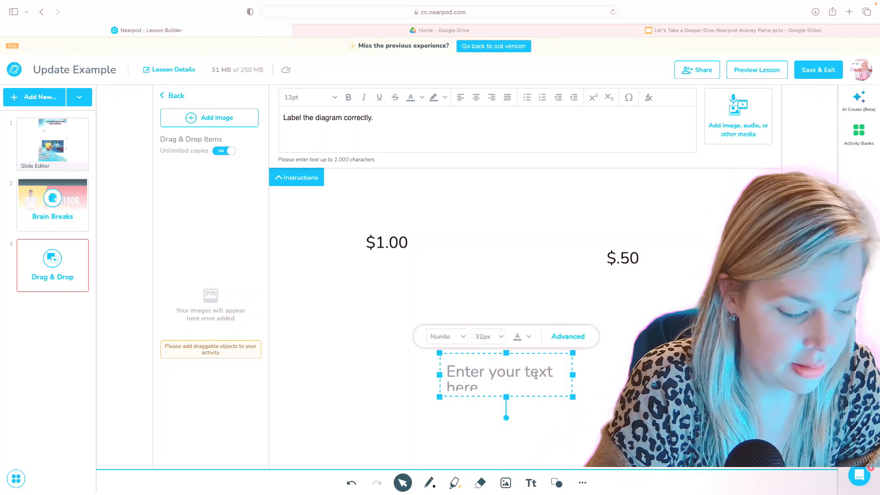
{"action": "type", "text": "$"}
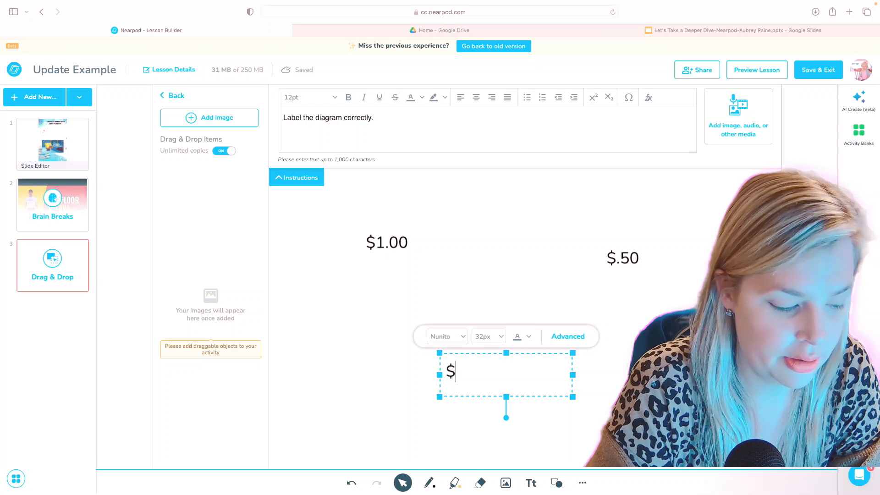
{"action": "type", "text": ".13"}
{"action": "left_click", "coordinate": [642, 374]}
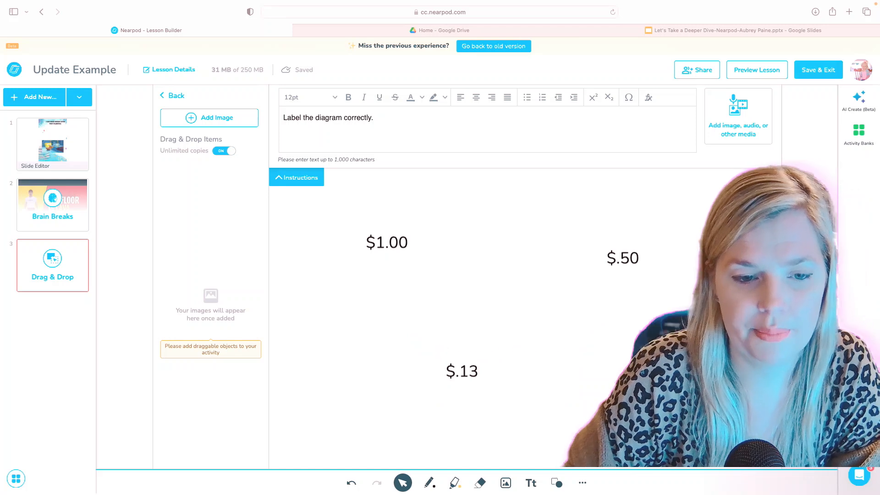
{"action": "left_click", "coordinate": [211, 118]}
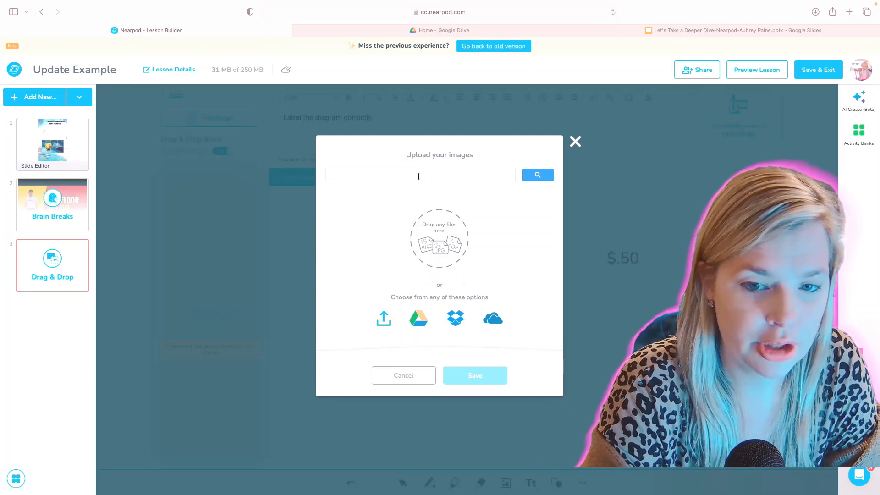
Search images for 'penny' and add the first result to the slide.
{"action": "type", "text": "penny"}
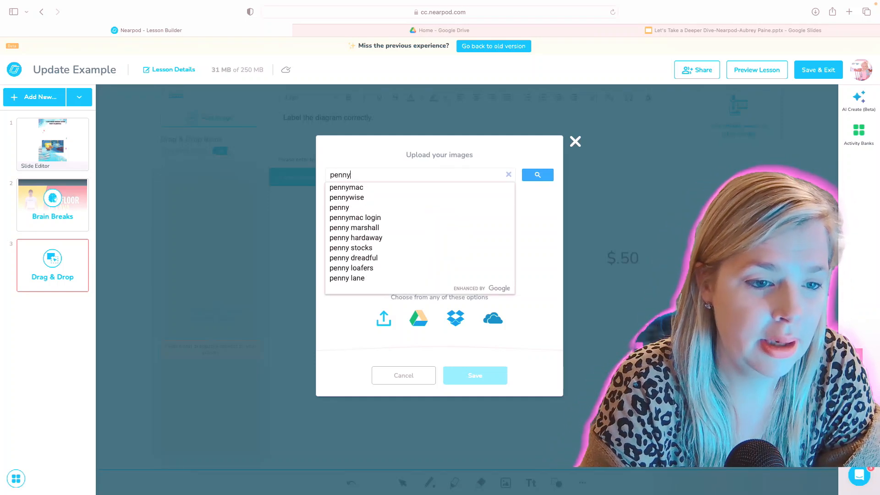
{"action": "key", "text": "Return"}
{"action": "left_click", "coordinate": [172, 140]}
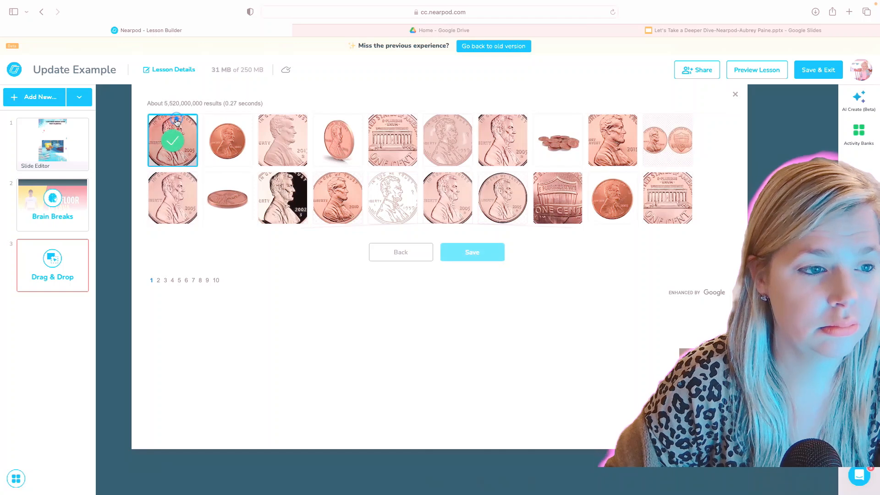
{"action": "left_click", "coordinate": [487, 260]}
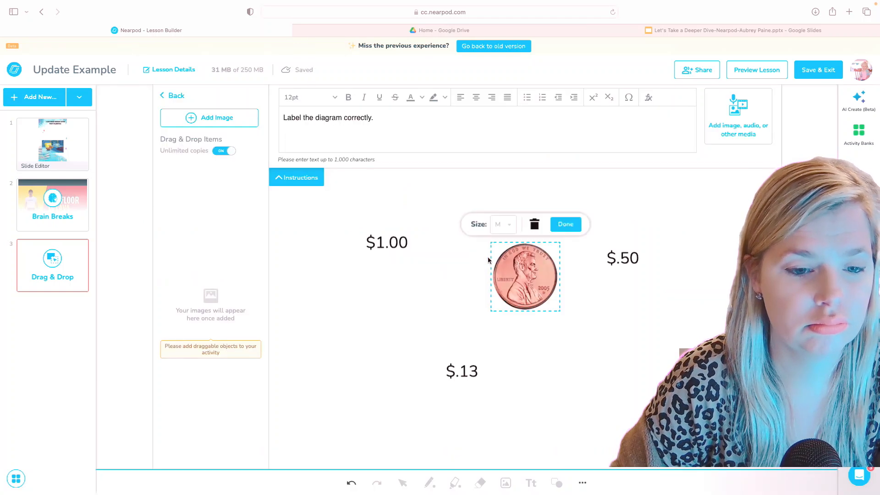
Set the penny to size S, position it below the price labels, and make it a drag item.
{"action": "left_click_drag", "start_coordinate": [527, 267], "coordinate": [243, 288]}
{"action": "left_click", "coordinate": [250, 275]}
{"action": "left_click_drag", "start_coordinate": [277, 260], "coordinate": [358, 317]}
{"action": "left_click", "coordinate": [368, 349]}
{"action": "left_click_drag", "start_coordinate": [382, 355], "coordinate": [364, 343]}
{"action": "left_click", "coordinate": [318, 257]}
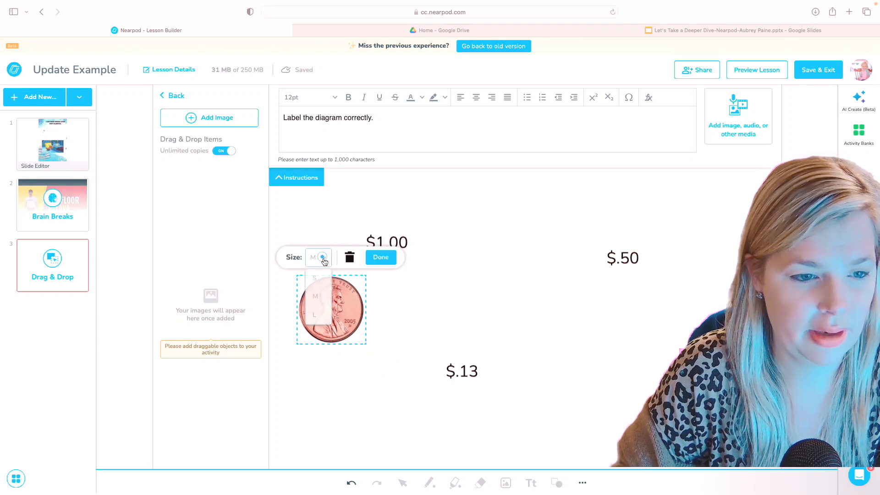
{"action": "left_click", "coordinate": [316, 277]}
{"action": "left_click_drag", "start_coordinate": [353, 335], "coordinate": [326, 302]}
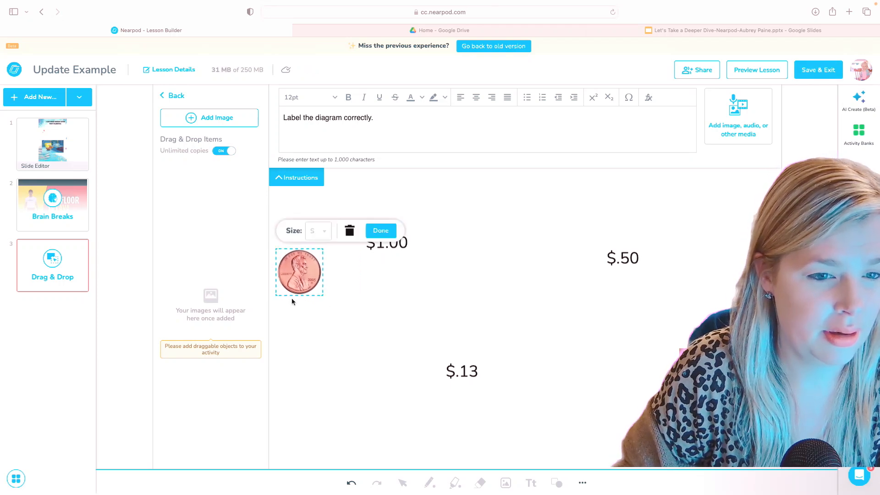
{"action": "left_click", "coordinate": [380, 230]}
{"action": "triple_click", "coordinate": [358, 114]}
{"action": "left_click", "coordinate": [371, 190]}
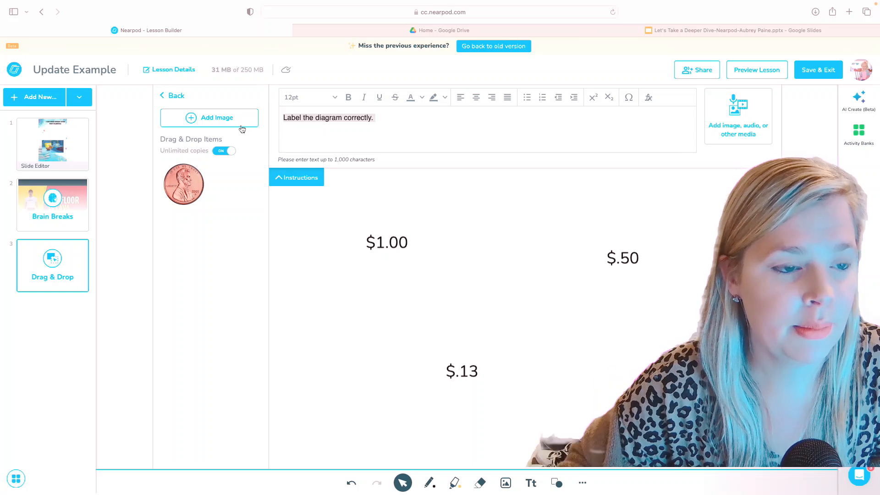
Add the third 'nickel png' result at size S as a drag item.
{"action": "left_click", "coordinate": [236, 118]}
{"action": "left_click", "coordinate": [393, 176]}
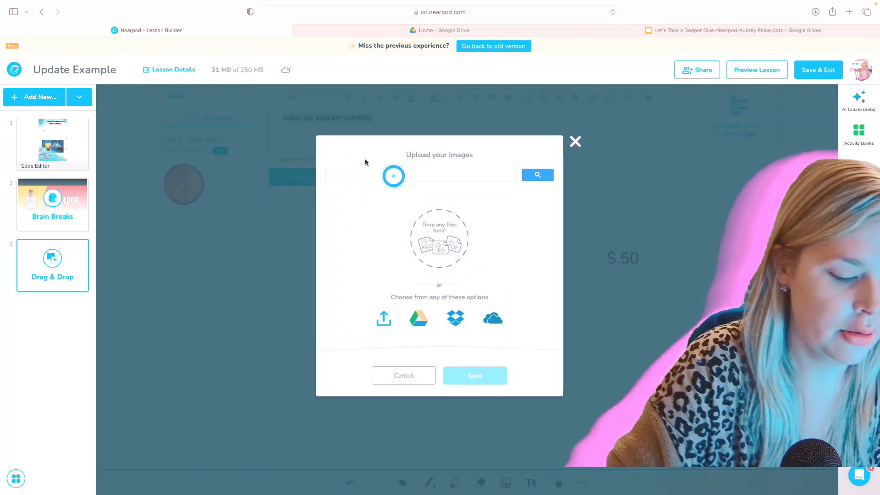
{"action": "type", "text": "nickel png"}
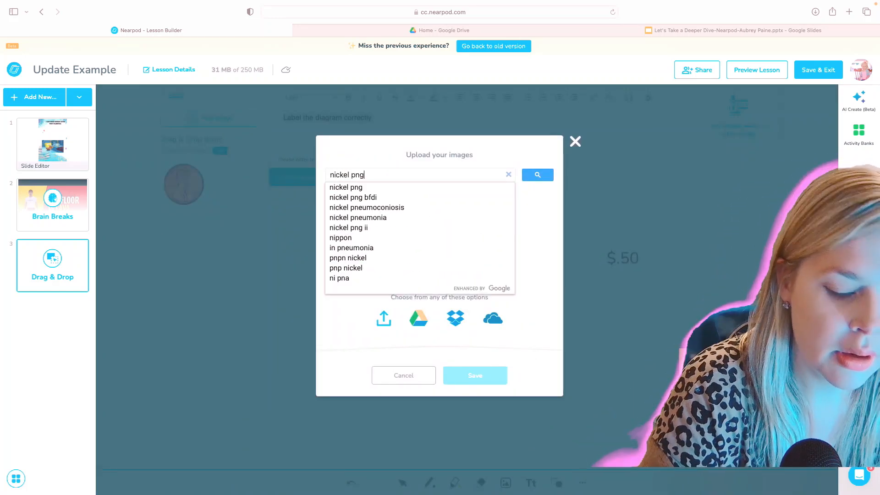
{"action": "key", "text": "Return"}
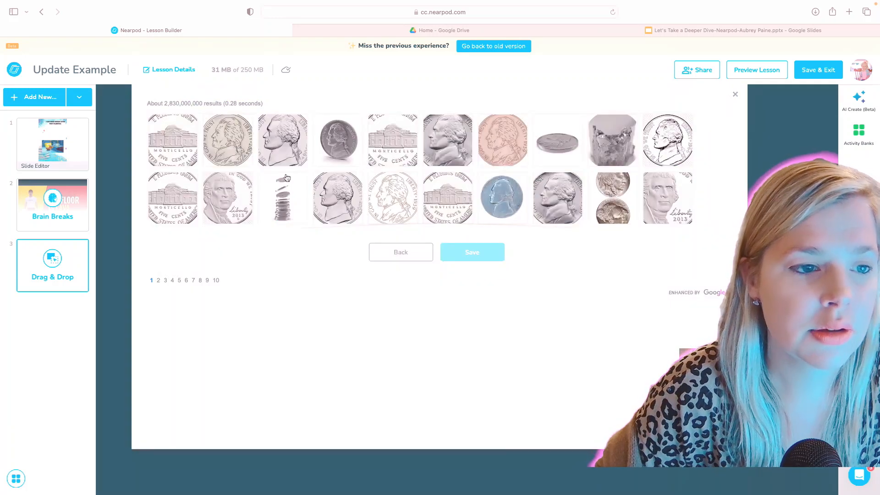
{"action": "left_click", "coordinate": [285, 130]}
{"action": "left_click", "coordinate": [466, 253]}
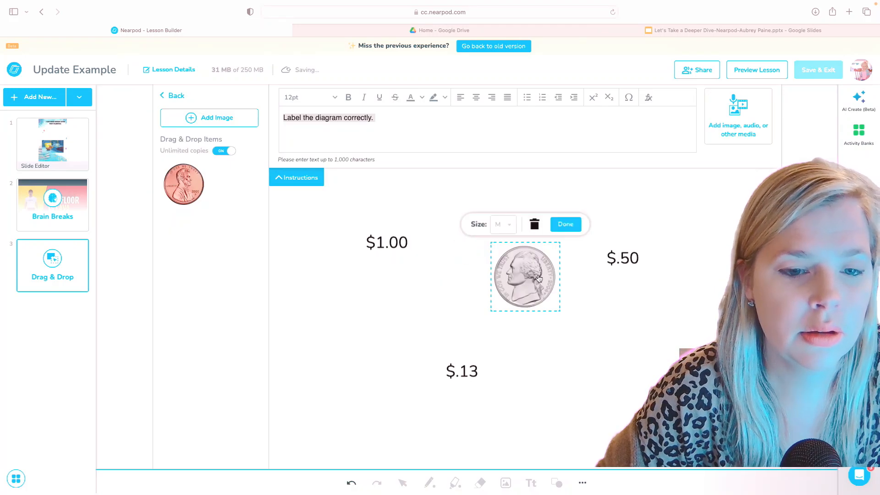
{"action": "left_click", "coordinate": [508, 227]}
{"action": "left_click", "coordinate": [506, 247]}
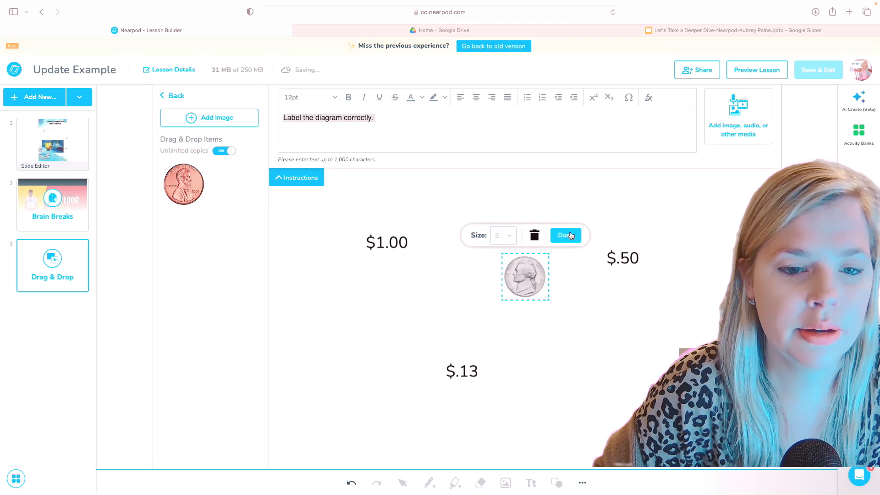
{"action": "left_click", "coordinate": [569, 232]}
Add the first 'dime' result at size S as a drag item.
{"action": "left_click", "coordinate": [207, 113]}
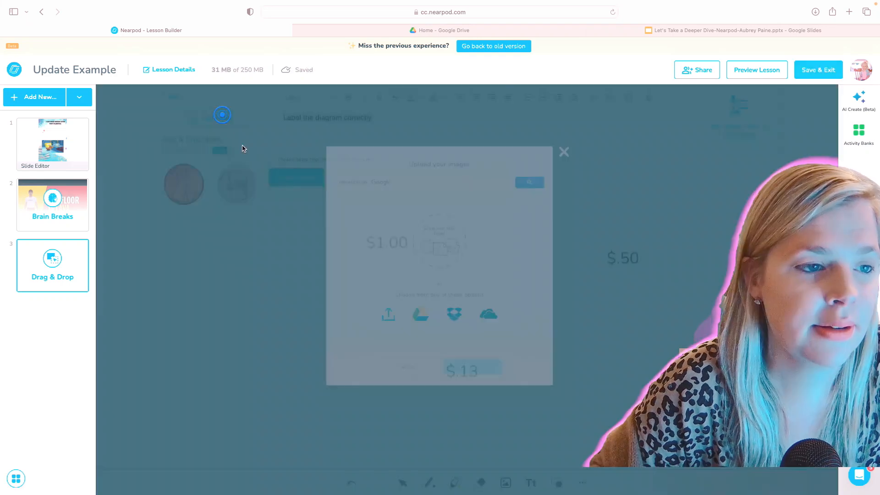
{"action": "type", "text": "dime"}
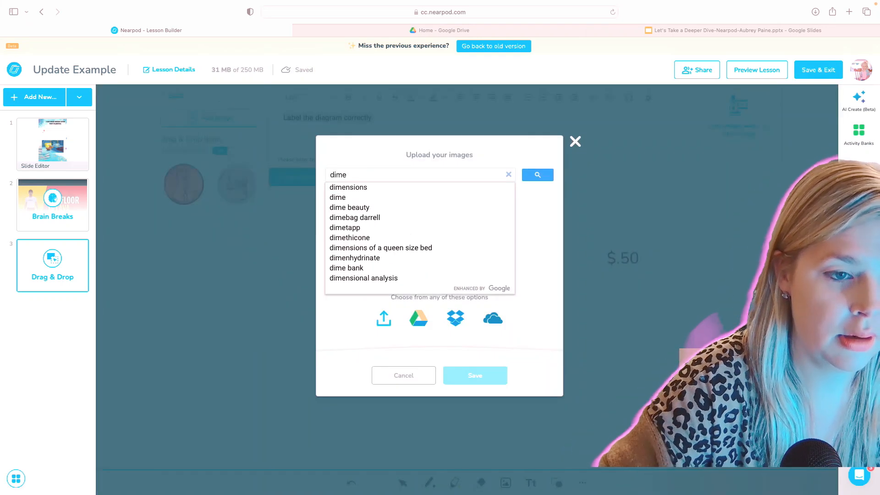
{"action": "key", "text": "Return"}
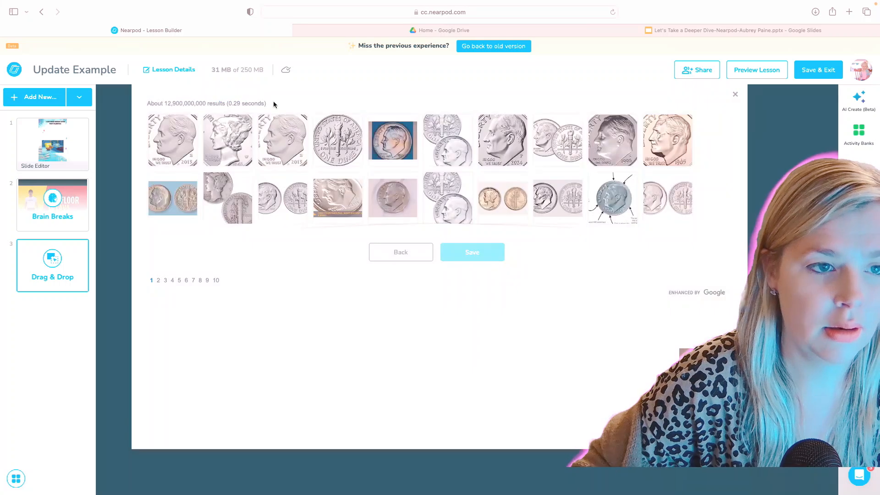
{"action": "left_click", "coordinate": [172, 140]}
{"action": "left_click", "coordinate": [476, 253]}
{"action": "left_click", "coordinate": [524, 280]}
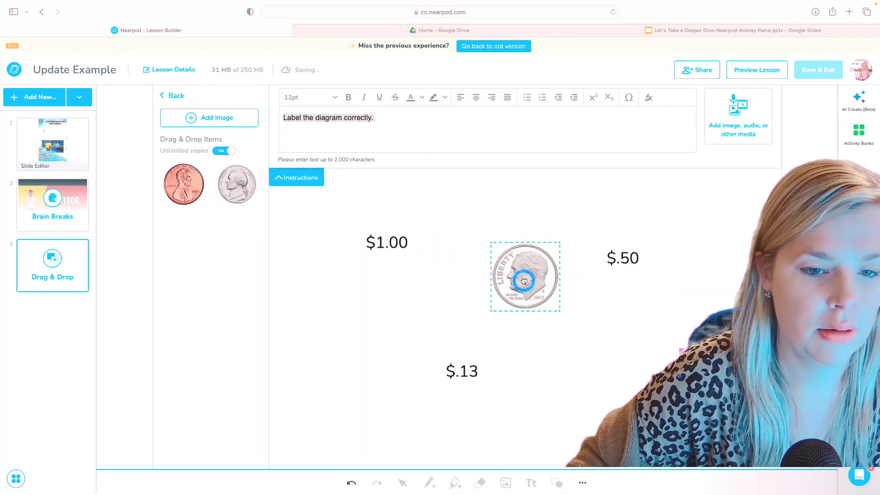
{"action": "left_click", "coordinate": [509, 224]}
{"action": "left_click", "coordinate": [499, 245]}
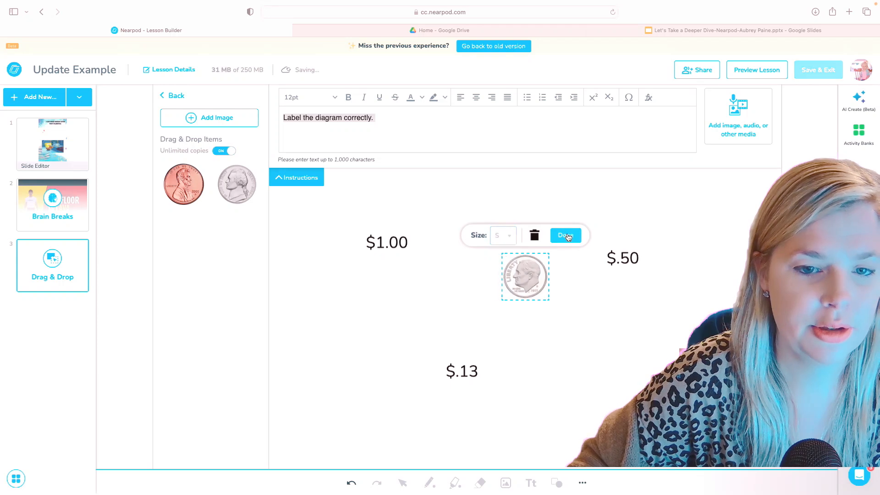
{"action": "left_click", "coordinate": [566, 224]}
Add the third 'quarter png' result as a drag item.
{"action": "left_click", "coordinate": [216, 118]}
{"action": "left_click", "coordinate": [382, 168]}
{"action": "type", "text": "quarter png"}
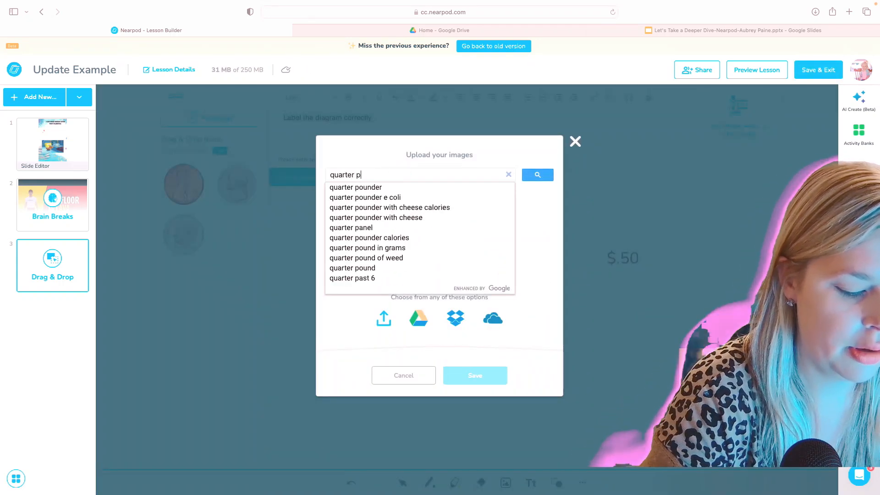
{"action": "key", "text": "Return"}
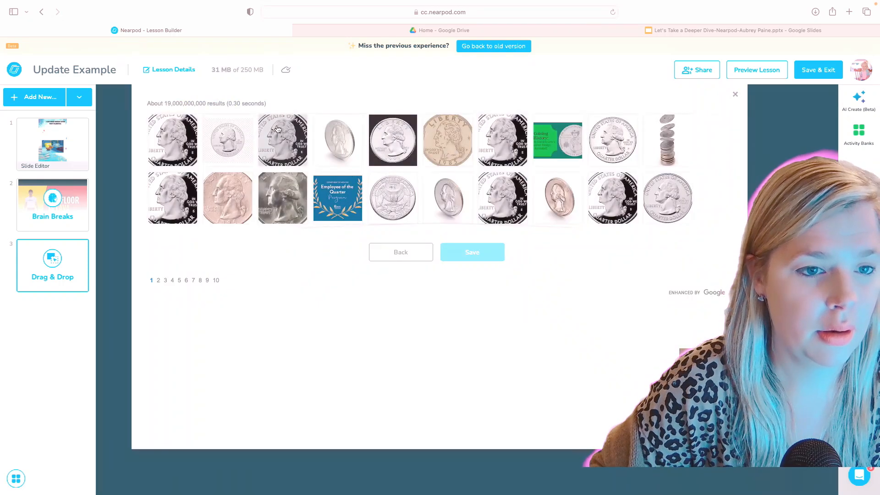
{"action": "left_click", "coordinate": [282, 134]}
{"action": "left_click", "coordinate": [483, 256]}
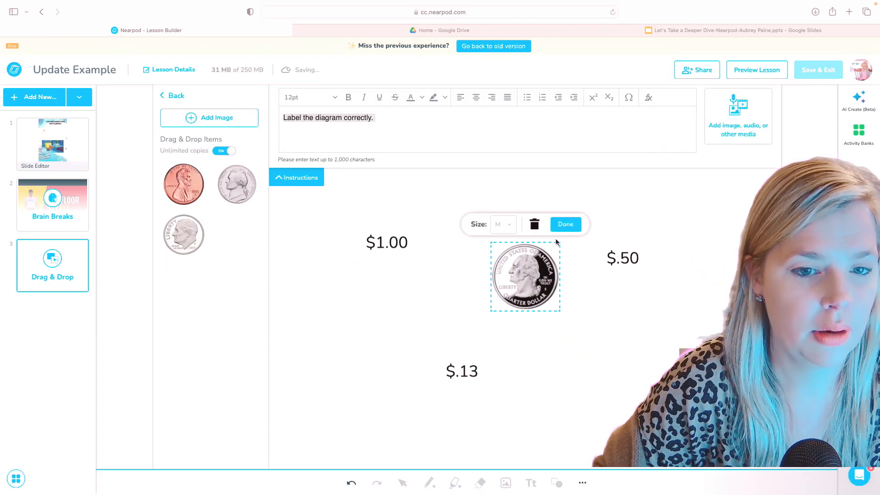
{"action": "left_click", "coordinate": [560, 224]}
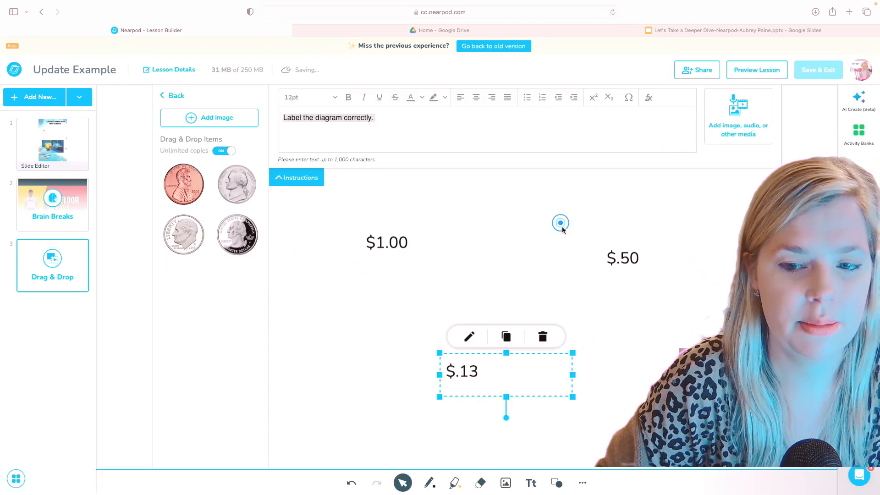
{"action": "left_click", "coordinate": [536, 244]}
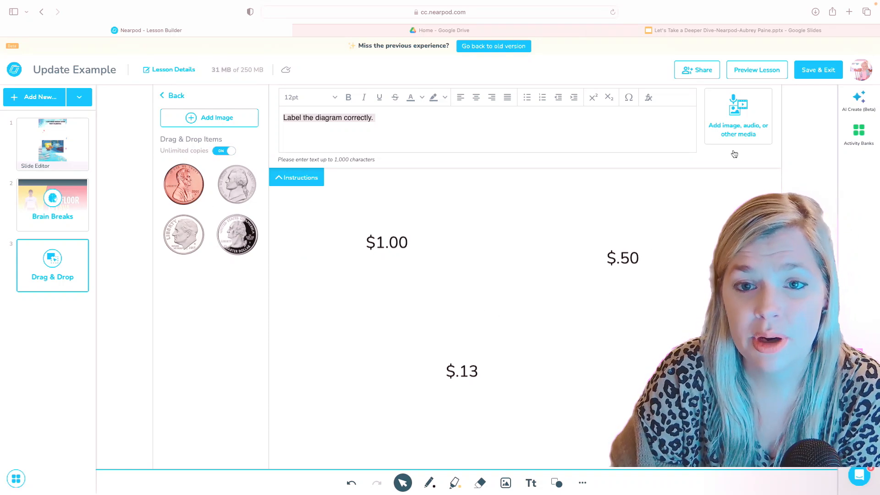
{"action": "left_click", "coordinate": [758, 69]}
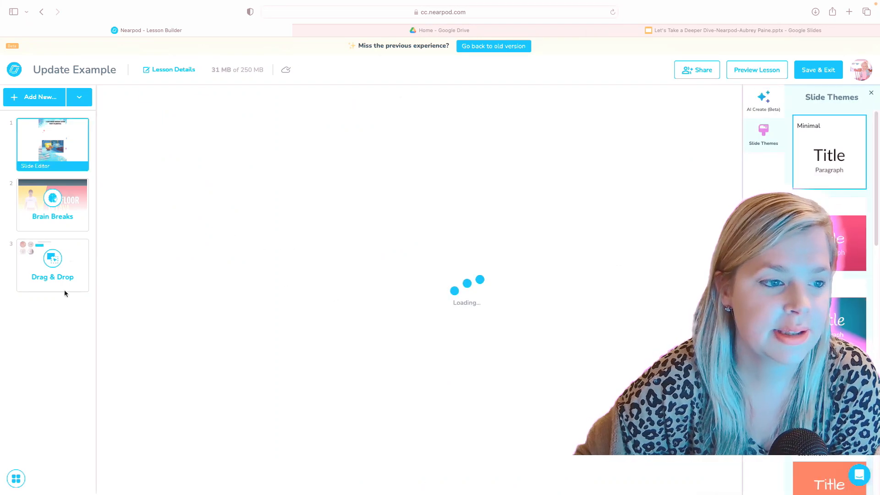
{"action": "left_click", "coordinate": [44, 97]}
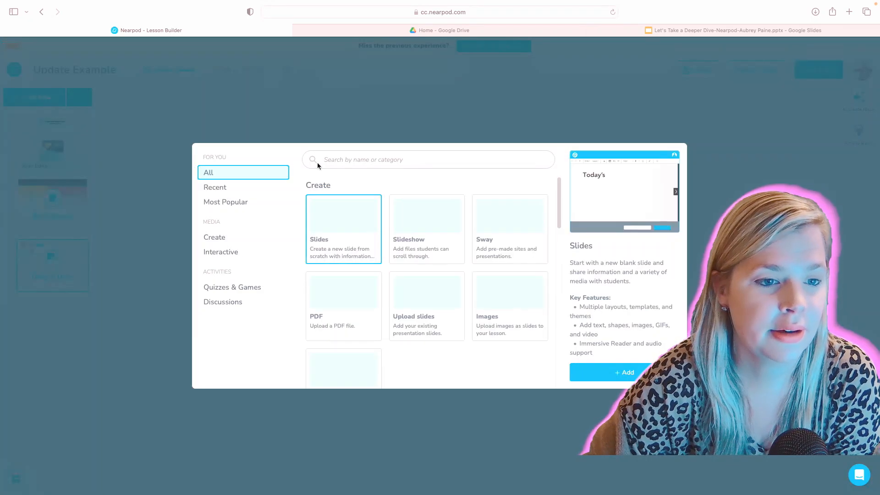
{"action": "left_click", "coordinate": [251, 287]}
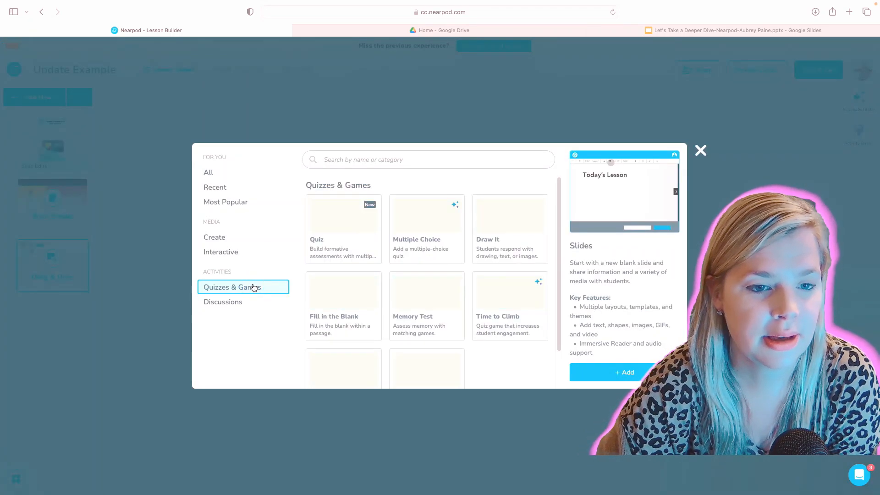
{"action": "scroll", "coordinate": [412, 304], "scroll_direction": "down", "scroll_amount": 2}
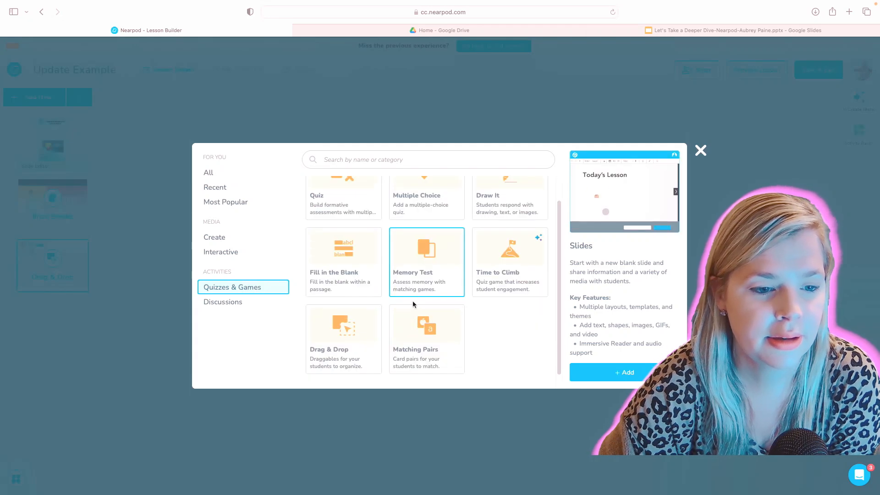
{"action": "left_click", "coordinate": [334, 337]}
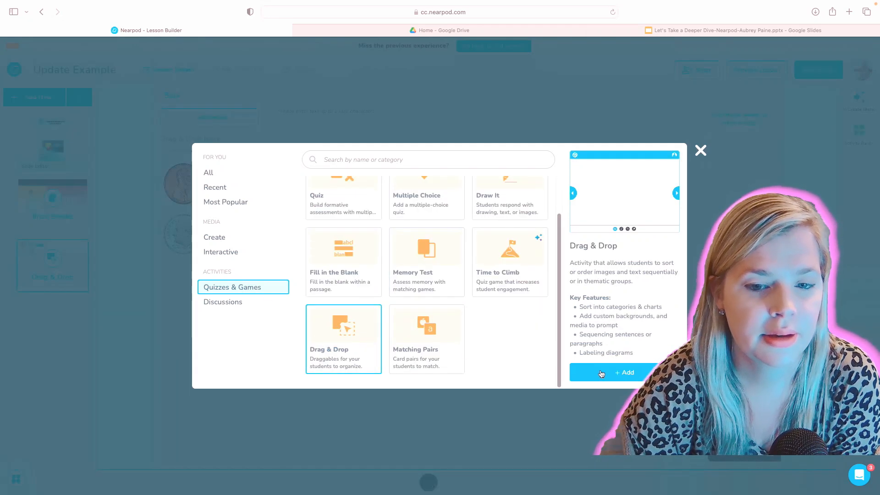
{"action": "left_click", "coordinate": [599, 372]}
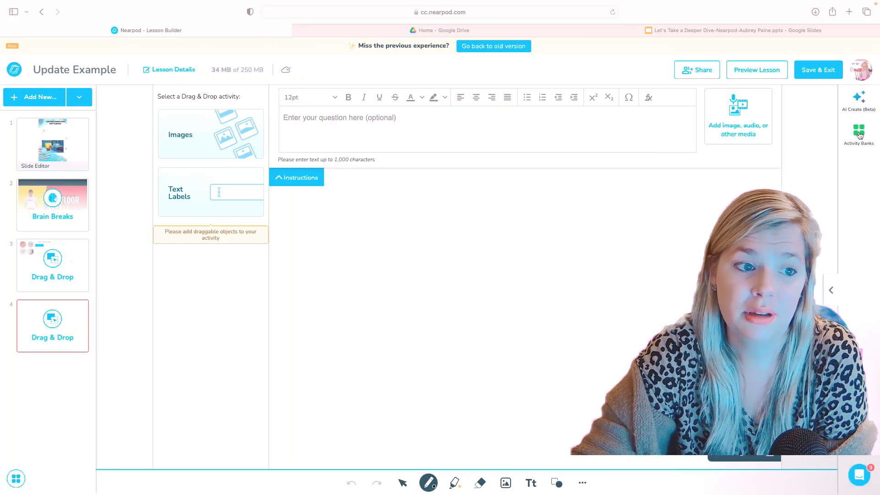
Open Activity Banks and browse the 'sight words' Drag & Drop results.
{"action": "left_click", "coordinate": [859, 133]}
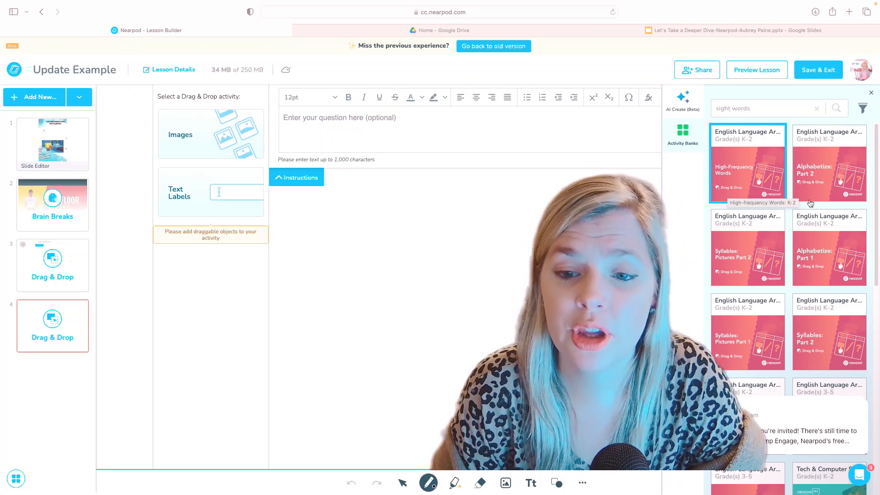
{"action": "scroll", "coordinate": [827, 338], "scroll_direction": "down", "scroll_amount": 8}
{"action": "scroll", "coordinate": [826, 338], "scroll_direction": "up", "scroll_amount": 8}
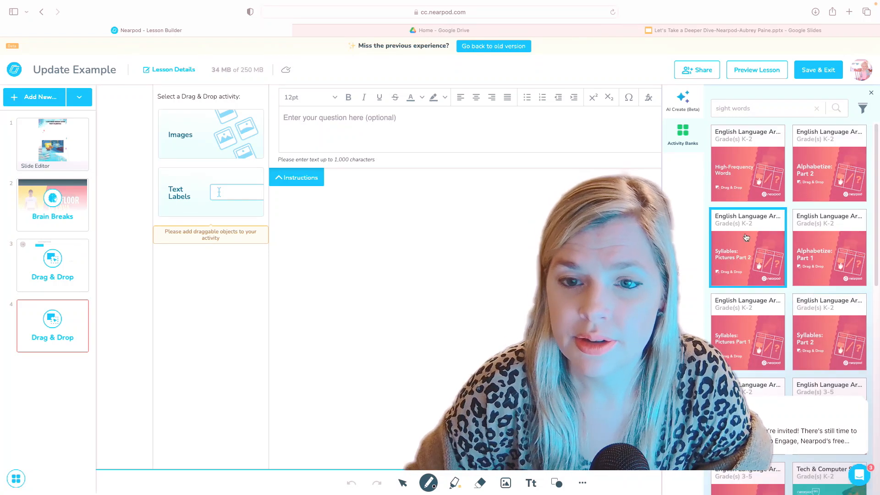
{"action": "scroll", "coordinate": [758, 220], "scroll_direction": "down", "scroll_amount": 5}
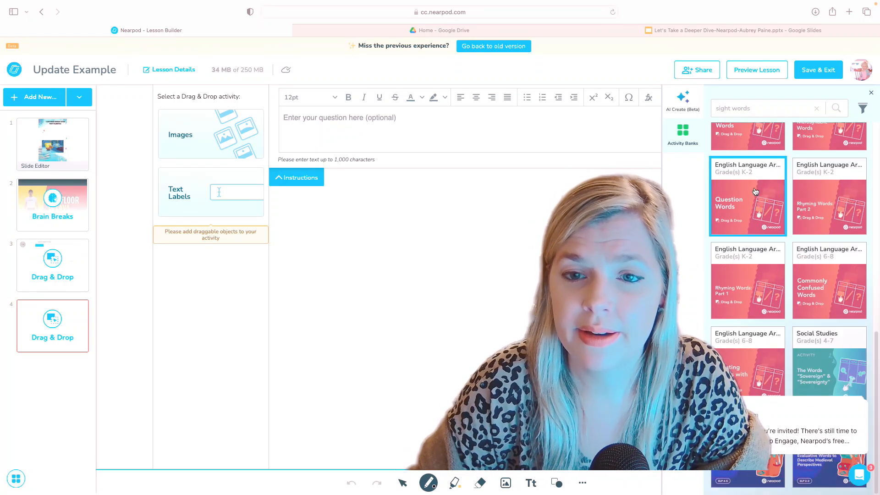
{"action": "scroll", "coordinate": [798, 222], "scroll_direction": "up", "scroll_amount": 5}
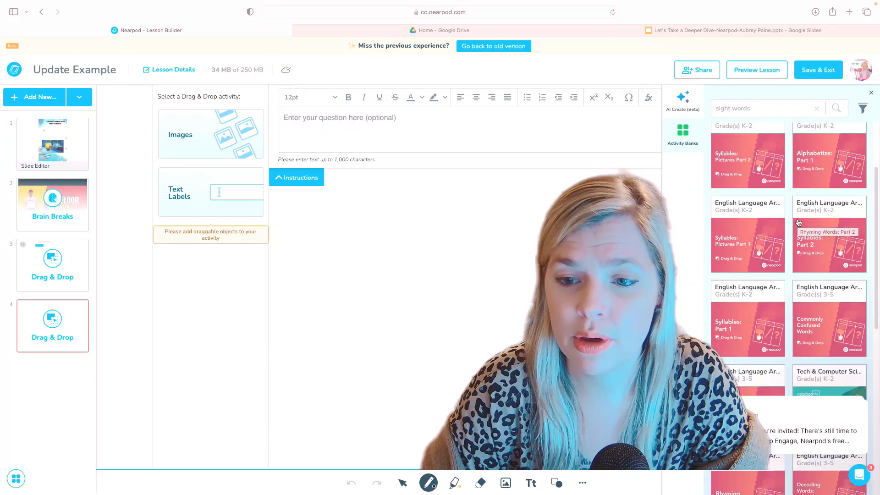
{"action": "scroll", "coordinate": [798, 222], "scroll_direction": "up", "scroll_amount": 2}
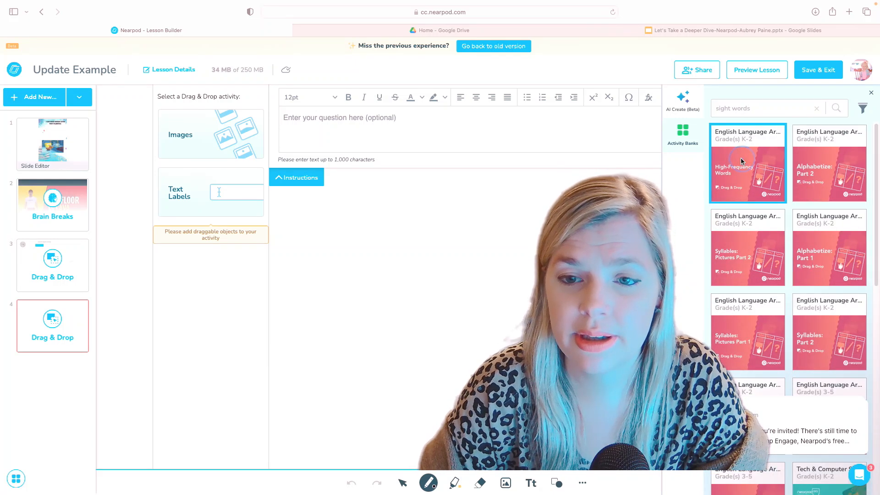
Load the High-Frequency Words activity into slide 4 and close the AI Create panel.
{"action": "left_click", "coordinate": [748, 179]}
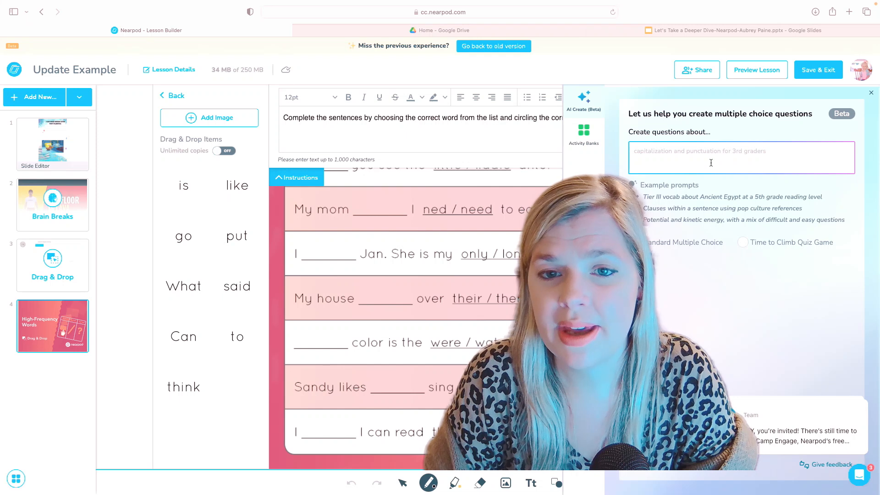
{"action": "left_click", "coordinate": [871, 93]}
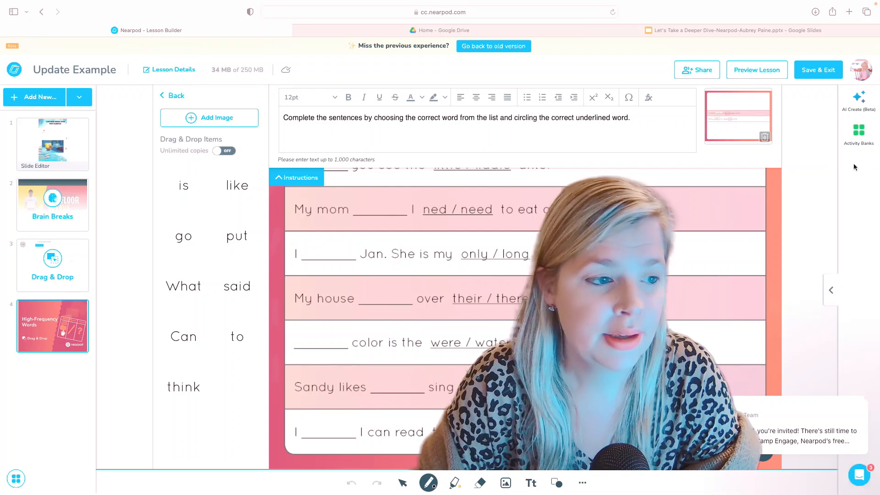
{"action": "left_click", "coordinate": [49, 95]}
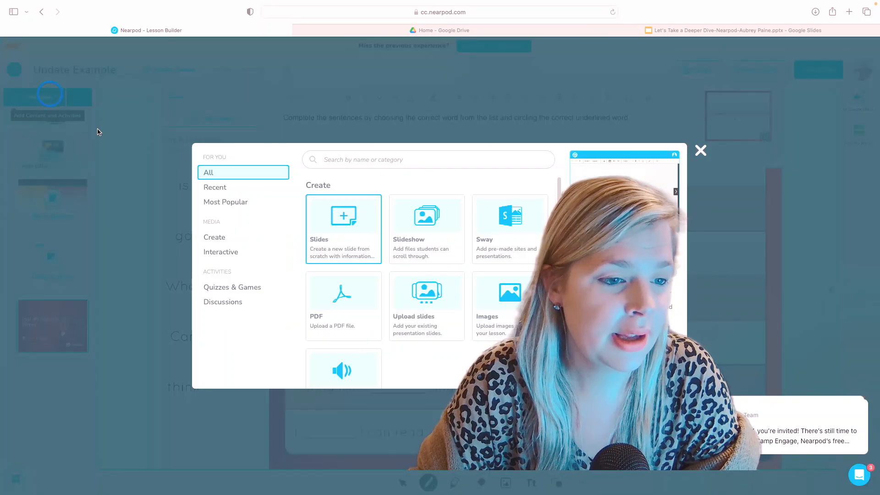
{"action": "left_click", "coordinate": [253, 288]}
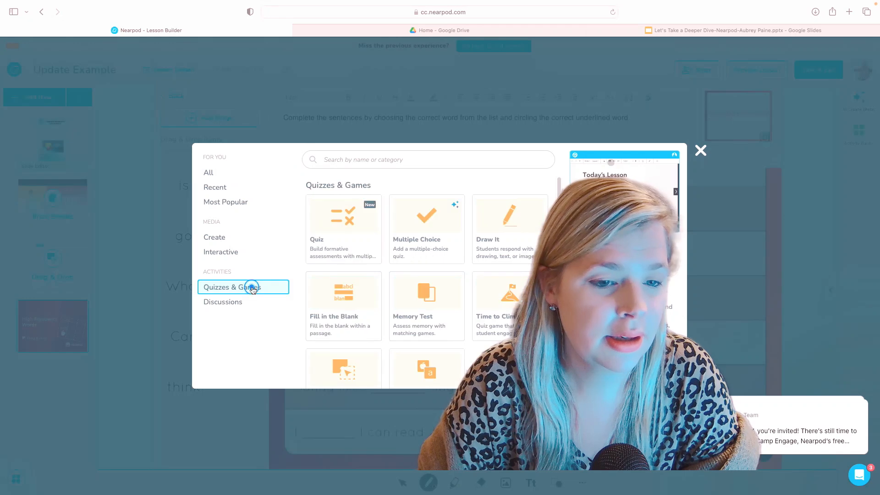
{"action": "left_click", "coordinate": [239, 306]}
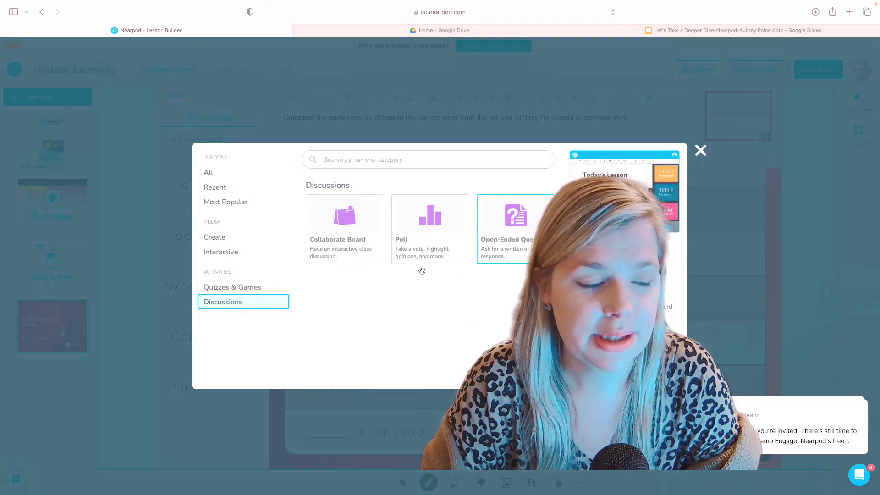
{"action": "left_click", "coordinate": [241, 178]}
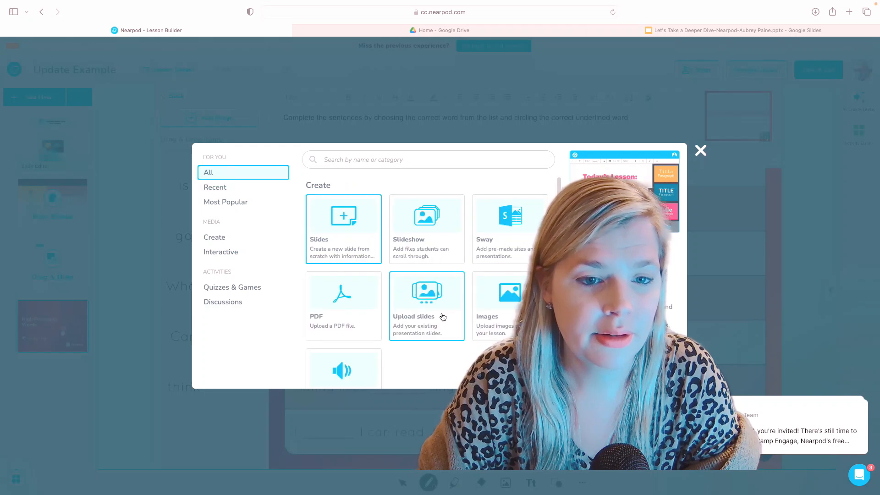
{"action": "scroll", "coordinate": [443, 317], "scroll_direction": "down", "scroll_amount": 10}
{"action": "scroll", "coordinate": [446, 324], "scroll_direction": "up", "scroll_amount": 5}
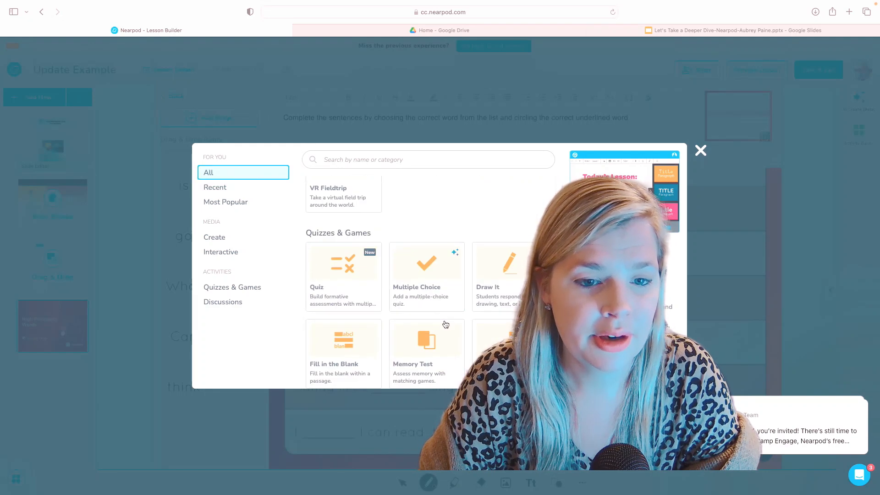
{"action": "scroll", "coordinate": [445, 325], "scroll_direction": "up", "scroll_amount": 5}
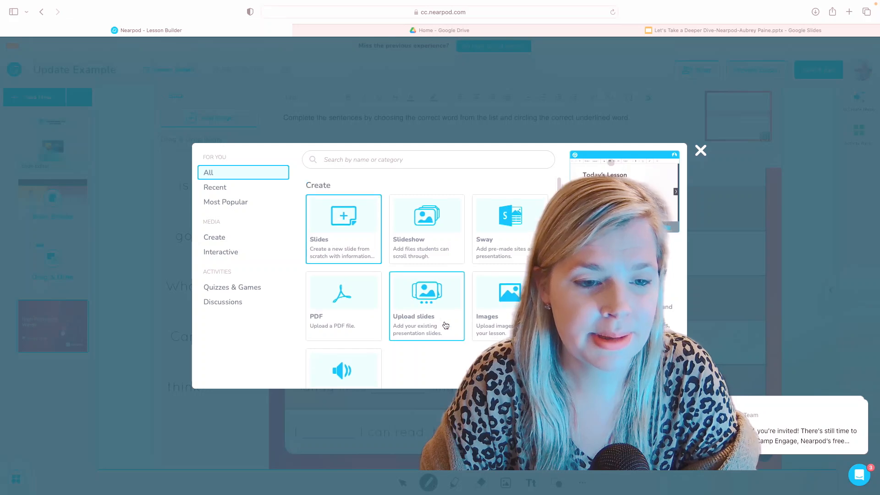
{"action": "scroll", "coordinate": [445, 325], "scroll_direction": "down", "scroll_amount": 10}
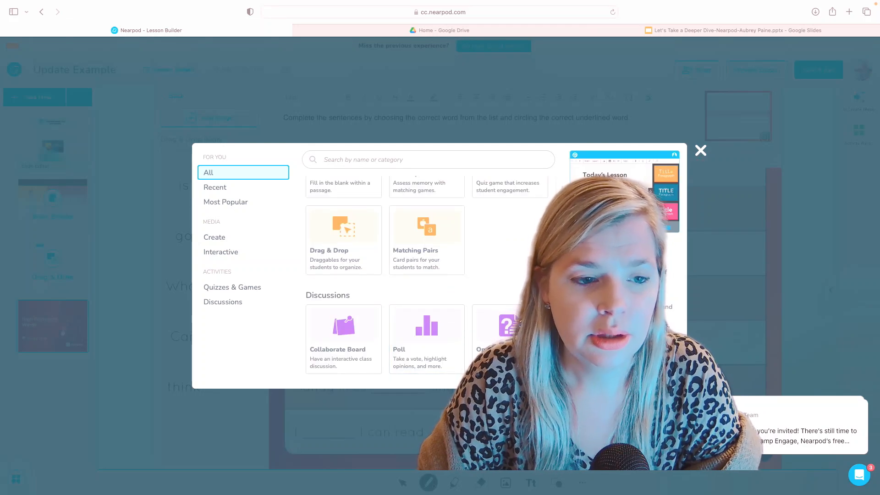
{"action": "scroll", "coordinate": [525, 280], "scroll_direction": "up", "scroll_amount": 10}
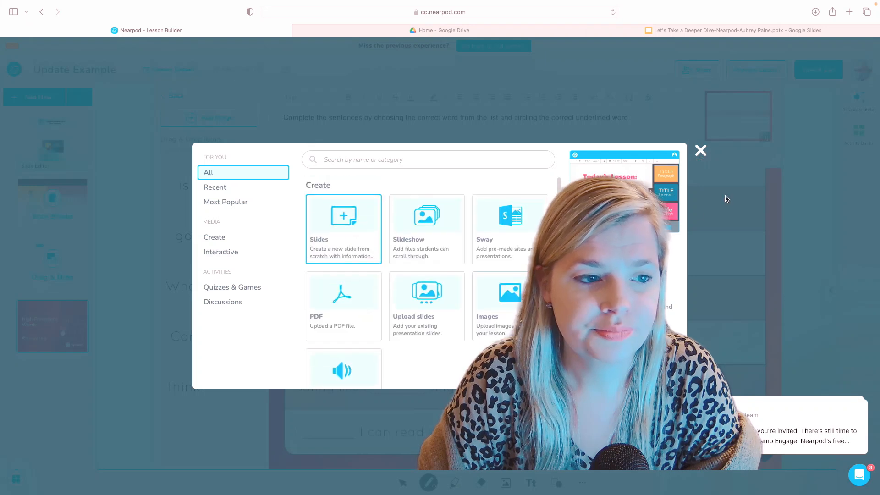
{"action": "left_click", "coordinate": [700, 151]}
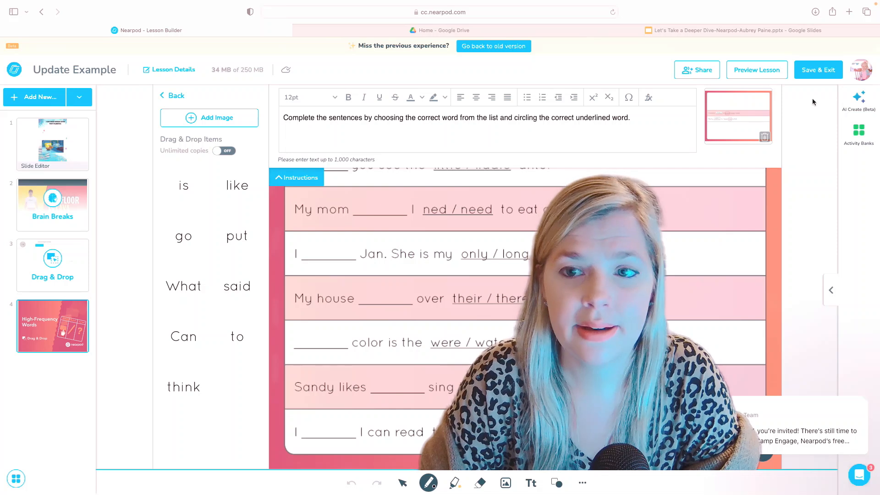
Save and exit the editor, then open Teach options for the Update Example lesson.
{"action": "left_click", "coordinate": [822, 74]}
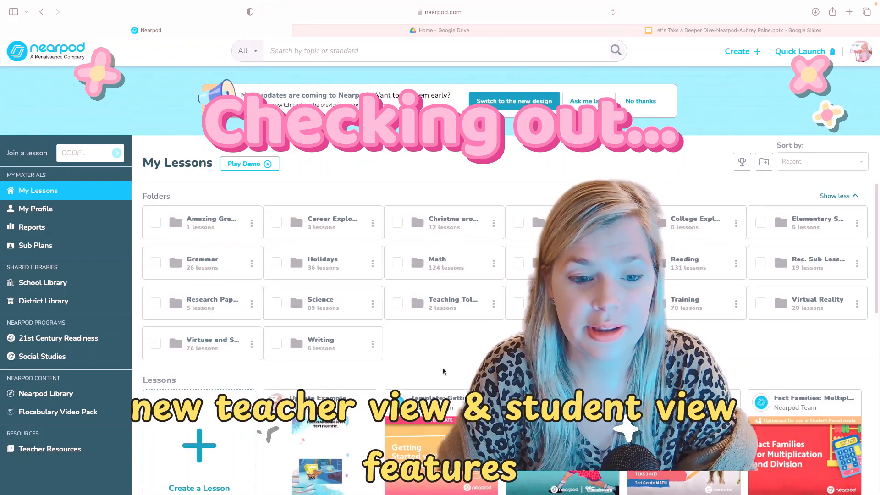
{"action": "scroll", "coordinate": [441, 384], "scroll_direction": "down", "scroll_amount": 3}
{"action": "scroll", "coordinate": [441, 384], "scroll_direction": "up", "scroll_amount": 3}
{"action": "scroll", "coordinate": [389, 349], "scroll_direction": "down", "scroll_amount": 4}
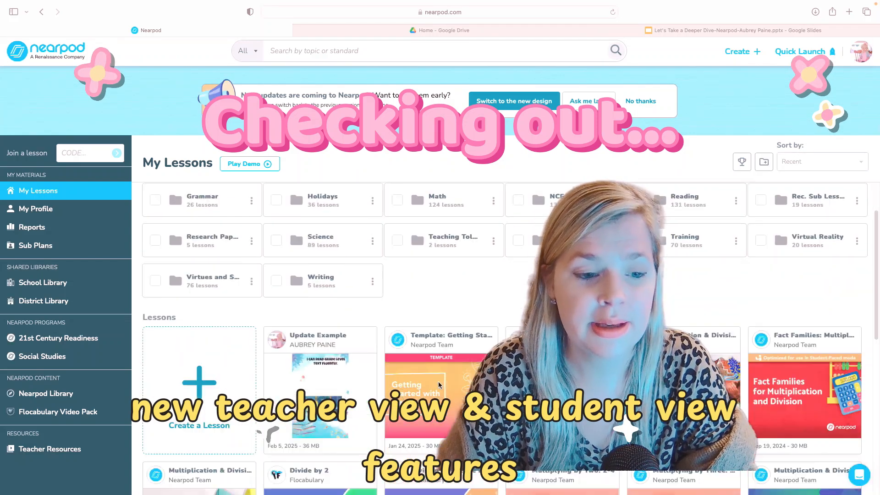
{"action": "mouse_move", "coordinate": [311, 291]}
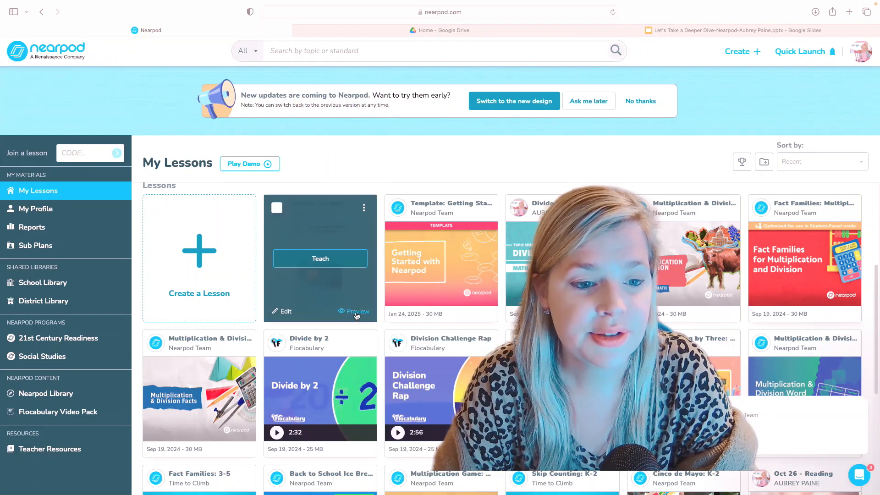
{"action": "left_click", "coordinate": [319, 263]}
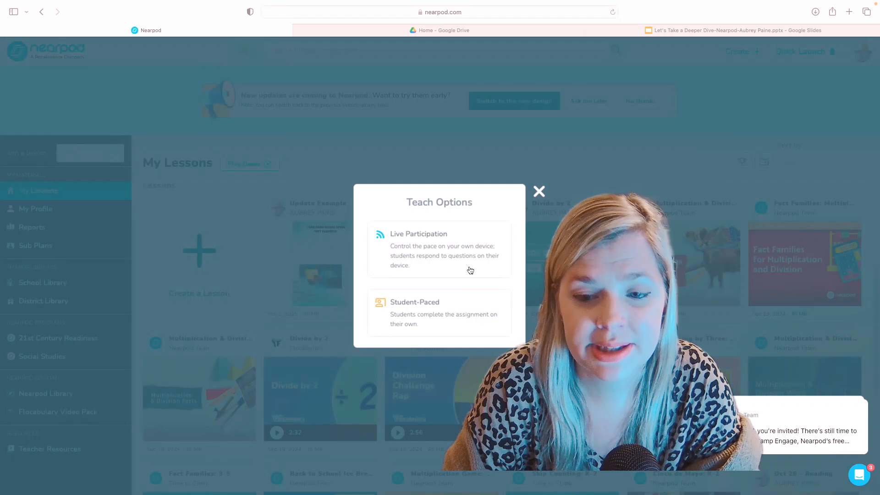
Launch Update Example as Live Participation, dismiss the join code, and view participants.
{"action": "left_click", "coordinate": [431, 239]}
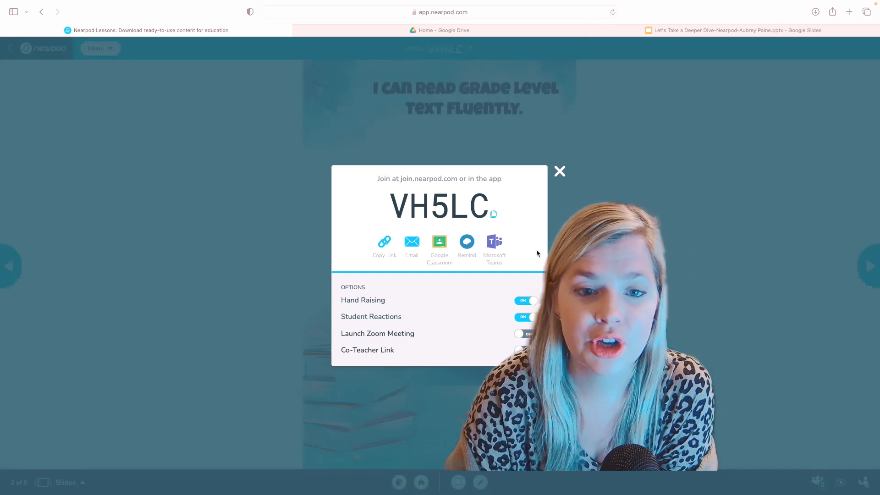
{"action": "left_click", "coordinate": [559, 172]}
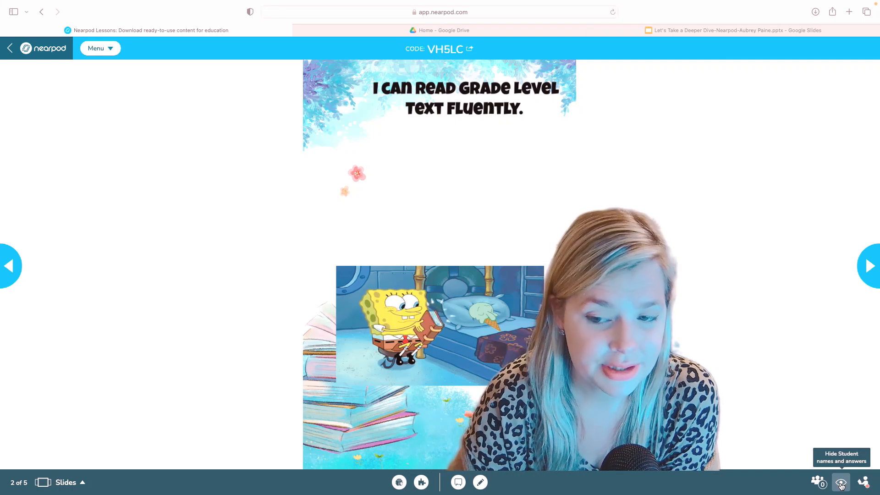
{"action": "left_click", "coordinate": [811, 485]}
{"action": "left_click", "coordinate": [626, 176]}
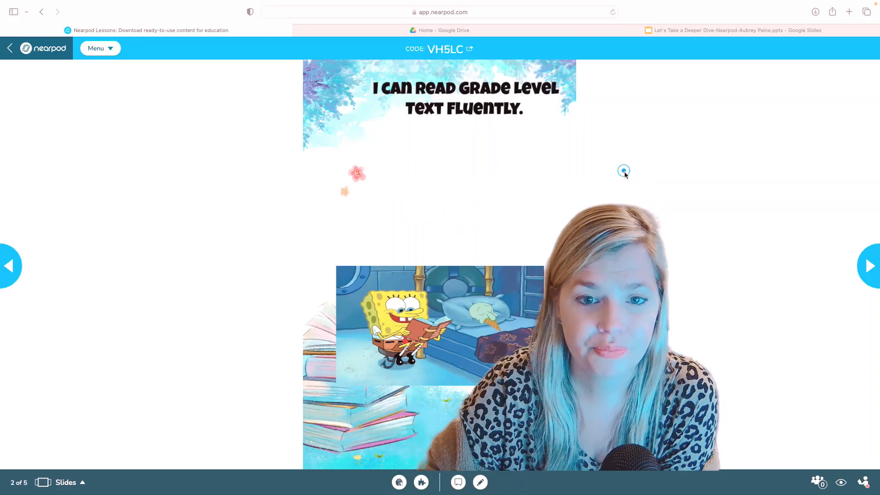
{"action": "left_click", "coordinate": [481, 482]}
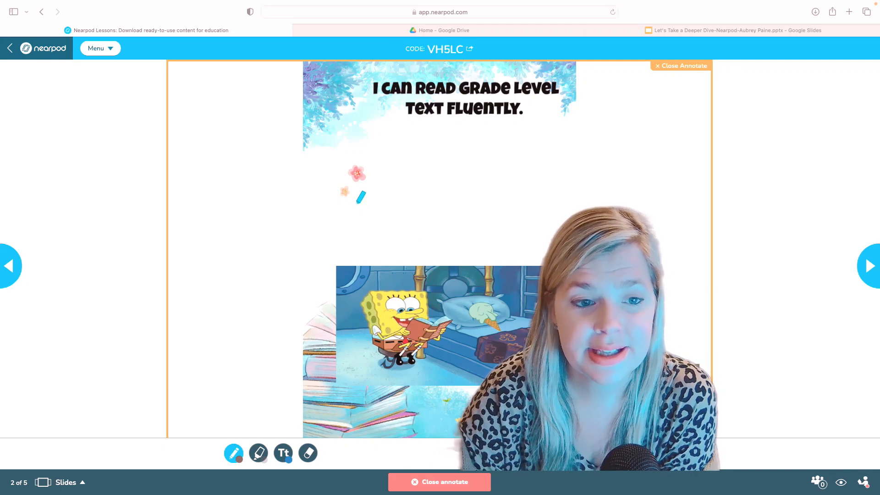
{"action": "mouse_move", "coordinate": [406, 197]}
{"action": "left_mouse_down"}
{"action": "mouse_move", "coordinate": [408, 218]}
{"action": "mouse_move", "coordinate": [402, 196]}
{"action": "mouse_move", "coordinate": [398, 205]}
{"action": "mouse_move", "coordinate": [411, 209]}
{"action": "left_mouse_up"}
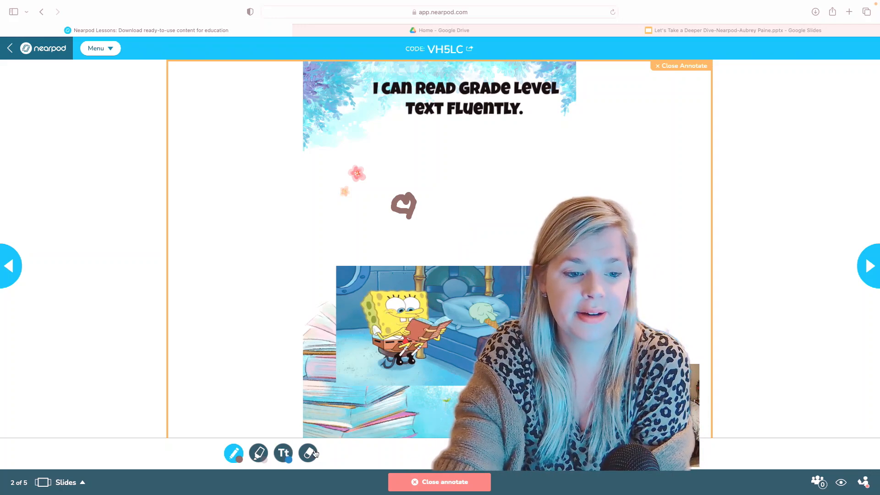
{"action": "left_click", "coordinate": [446, 481]}
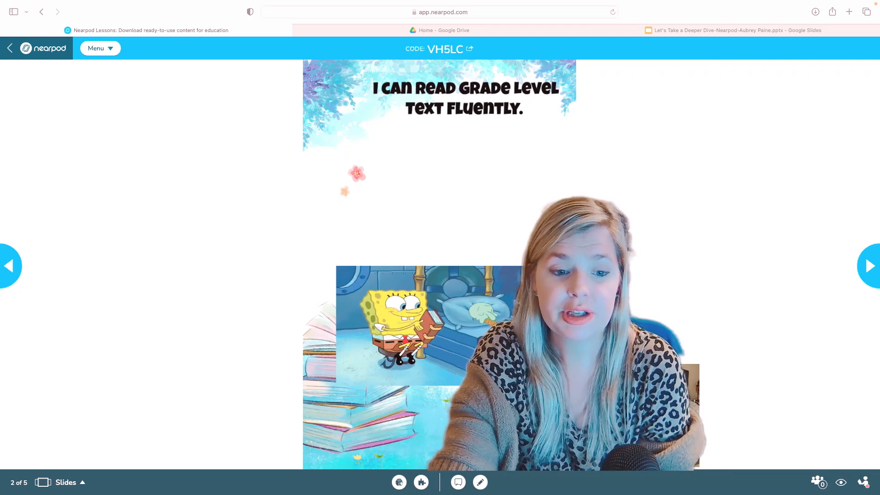
Open a blank whiteboard, add and delete an empty text box, then close it.
{"action": "left_click", "coordinate": [458, 483]}
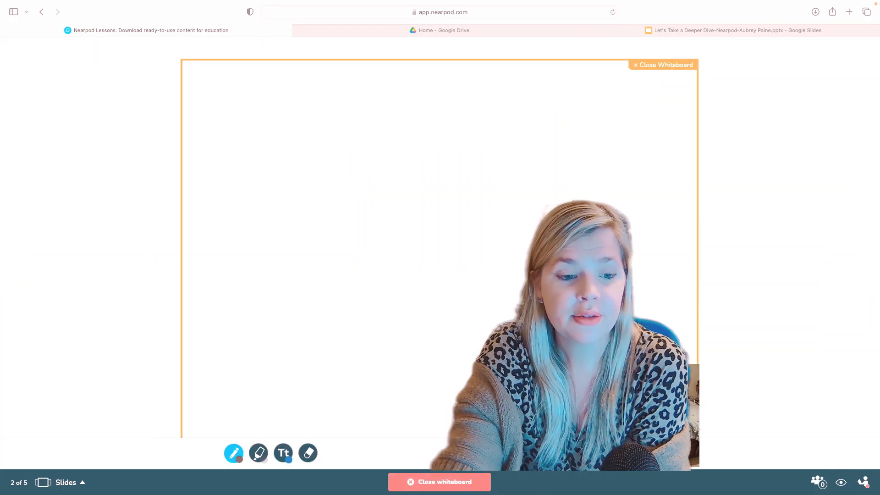
{"action": "left_click", "coordinate": [285, 457]}
{"action": "left_click", "coordinate": [408, 212]}
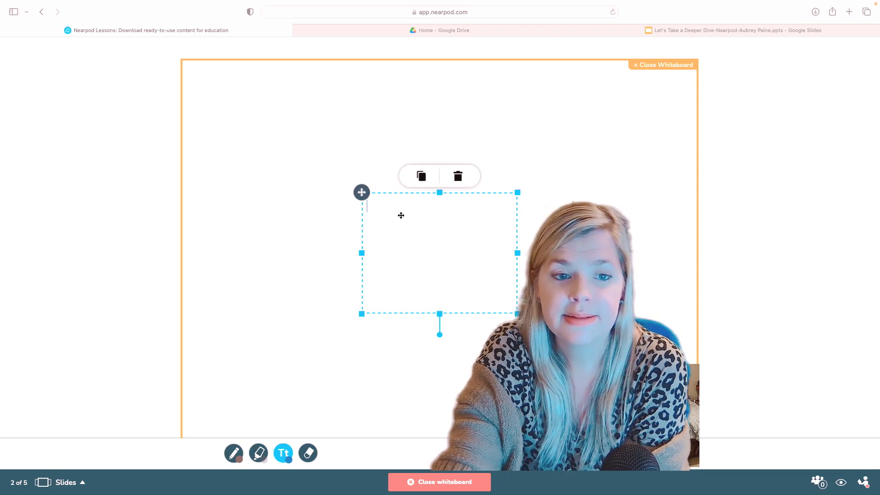
{"action": "left_click", "coordinate": [457, 176]}
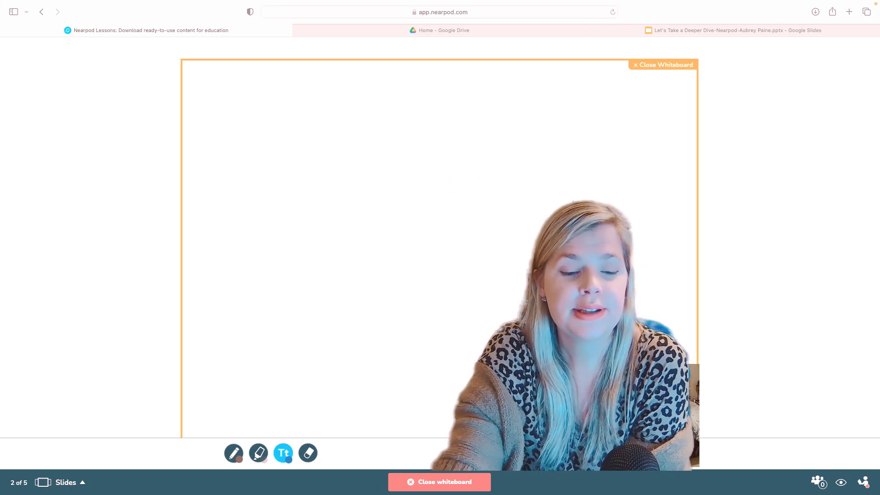
{"action": "left_click", "coordinate": [480, 478]}
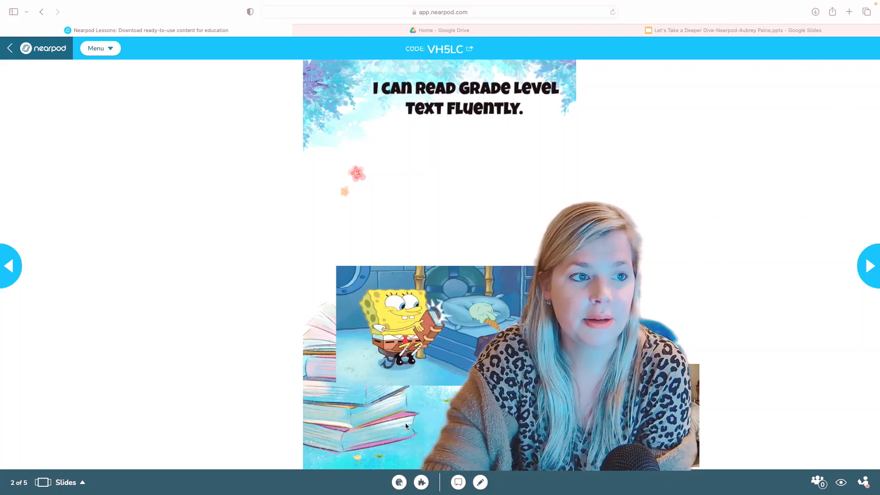
Preview and close the Add Activity and Brain Breaks video lists, then advance one slide.
{"action": "left_click", "coordinate": [421, 482]}
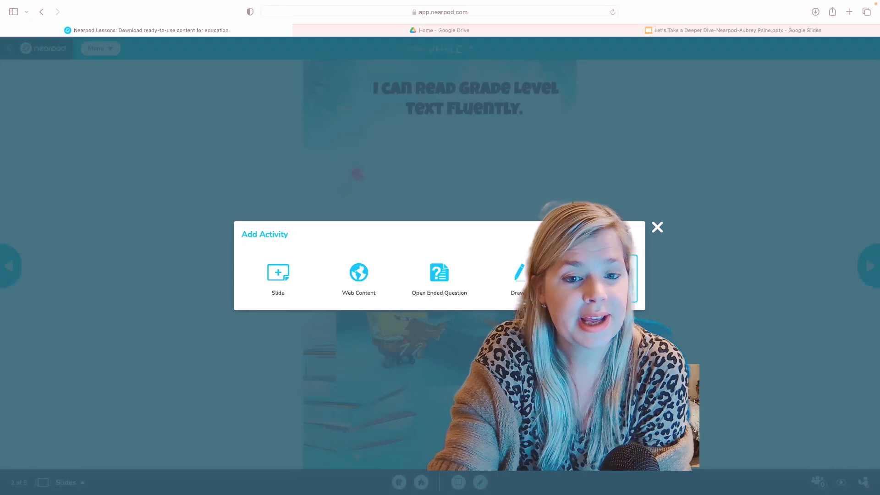
{"action": "left_click", "coordinate": [656, 225]}
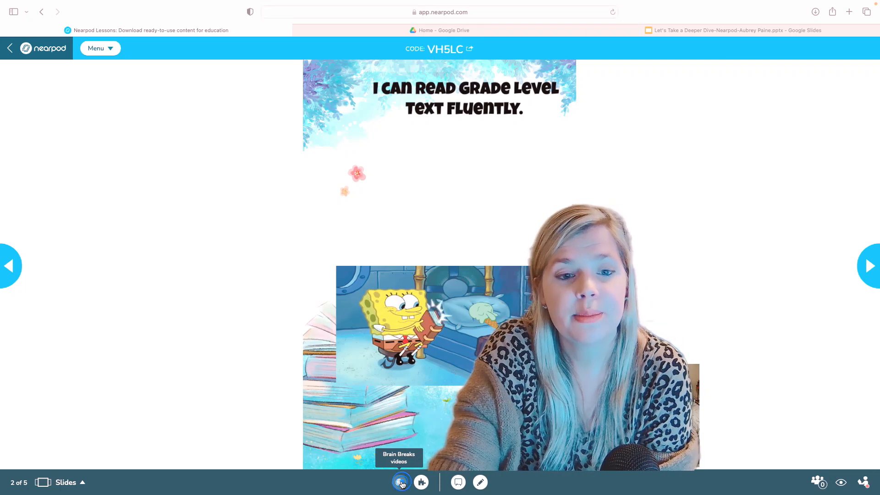
{"action": "left_click", "coordinate": [402, 482]}
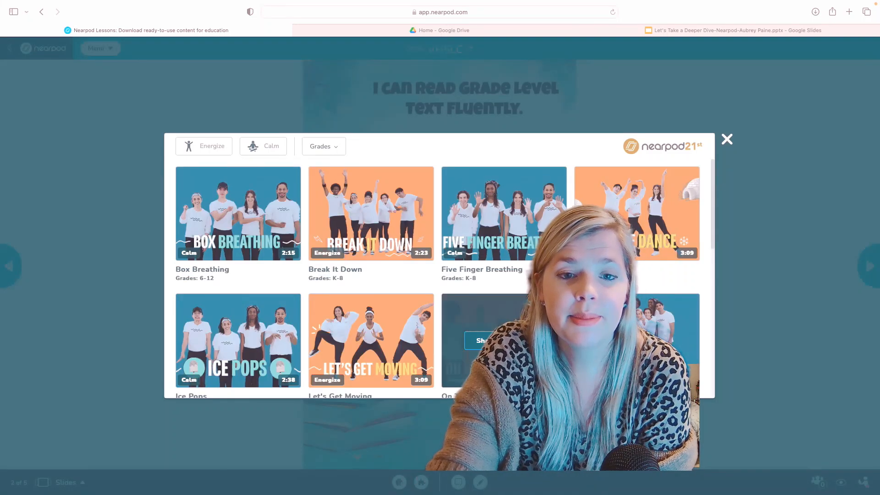
{"action": "mouse_move", "coordinate": [550, 238]}
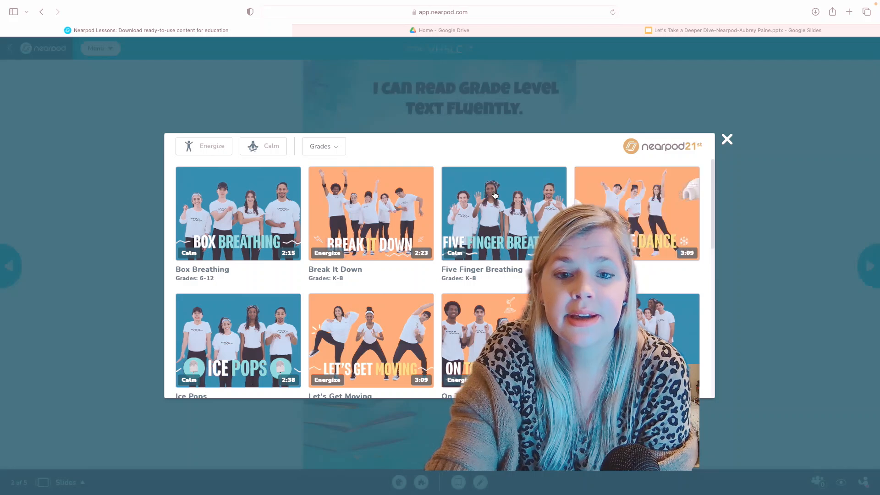
{"action": "left_click", "coordinate": [726, 139]}
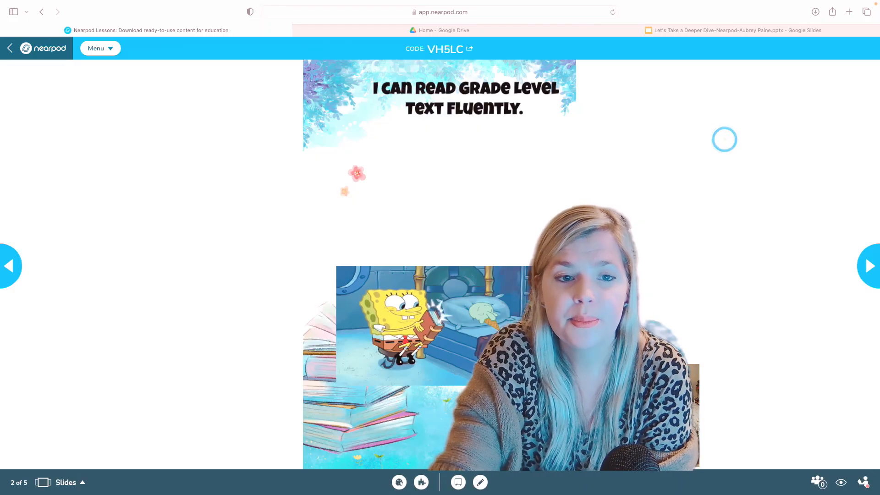
{"action": "left_click", "coordinate": [874, 280]}
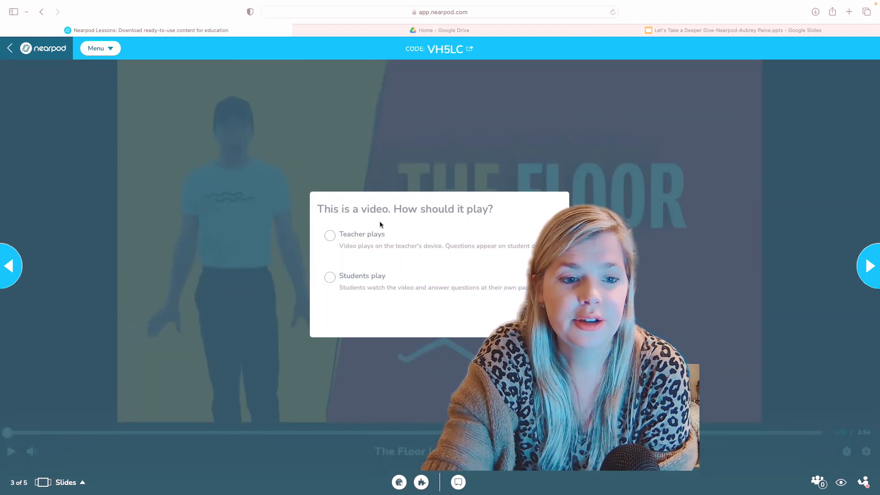
Advance the live lesson to slides 4 and 5, then join as a student.
{"action": "left_click", "coordinate": [871, 282]}
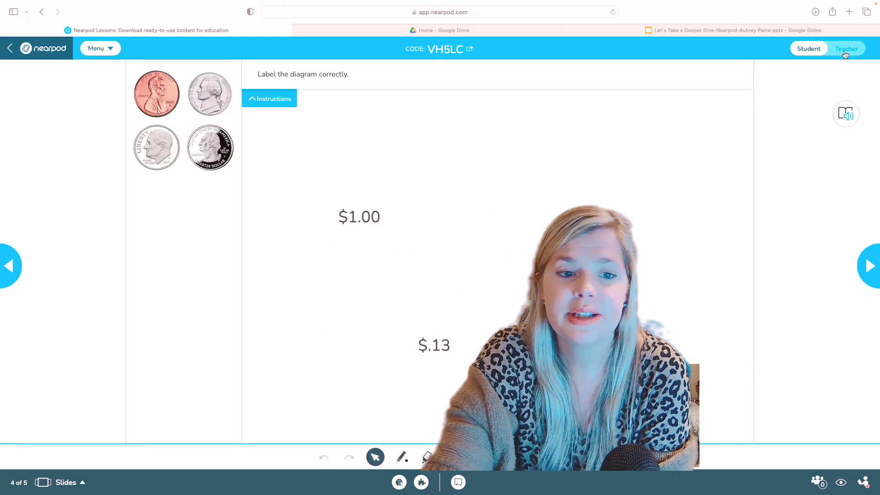
{"action": "left_click", "coordinate": [868, 281]}
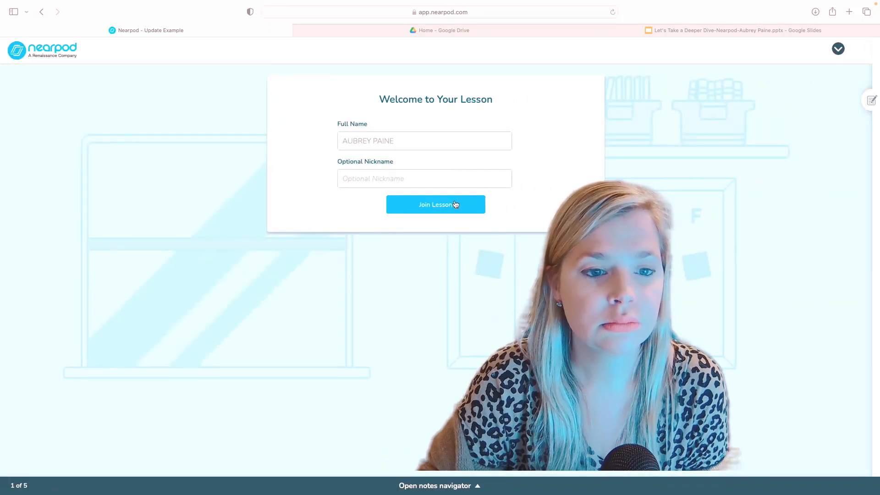
{"action": "left_click", "coordinate": [454, 204]}
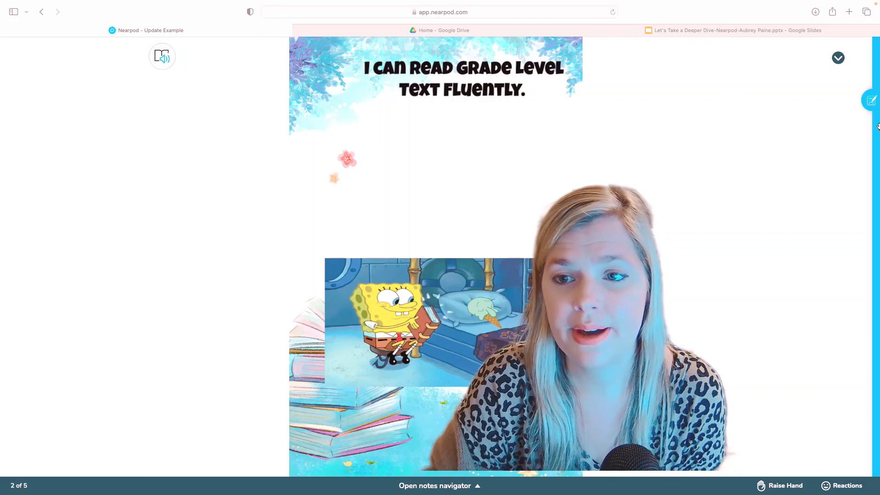
Open and close the student Notes panel, then send Slow Down twice and Repeat.
{"action": "left_click", "coordinate": [871, 102]}
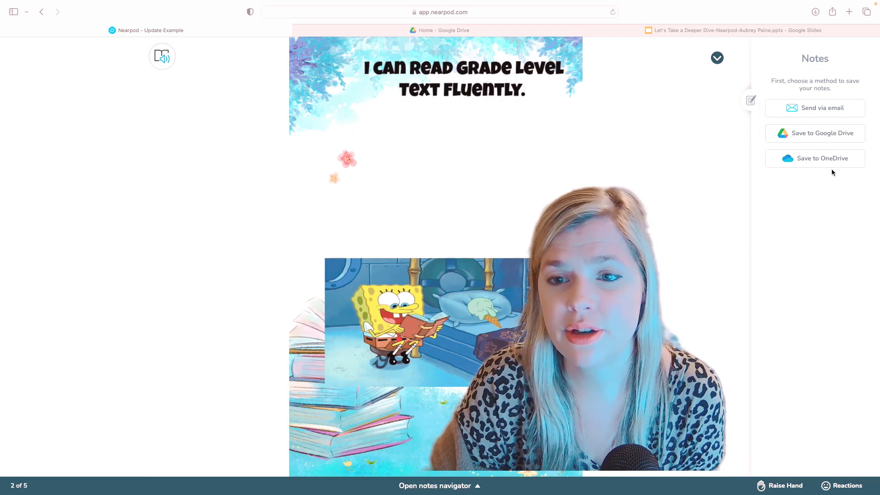
{"action": "left_click", "coordinate": [751, 102]}
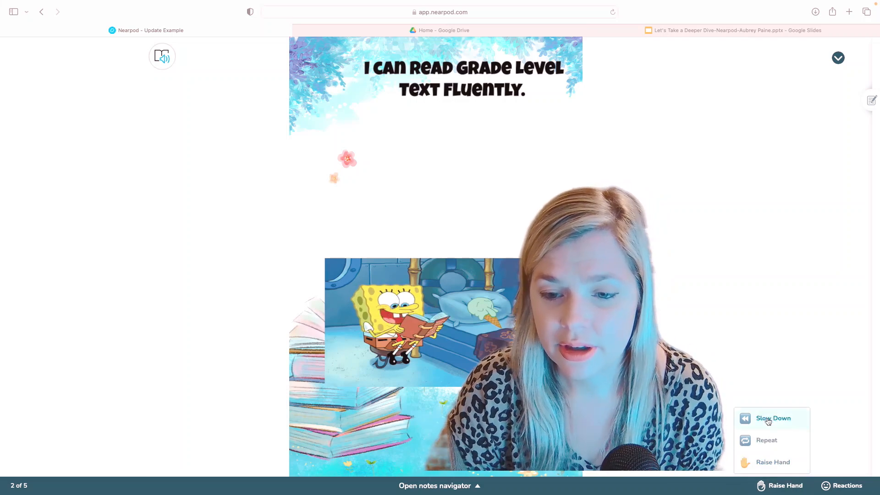
{"action": "left_click", "coordinate": [774, 462]}
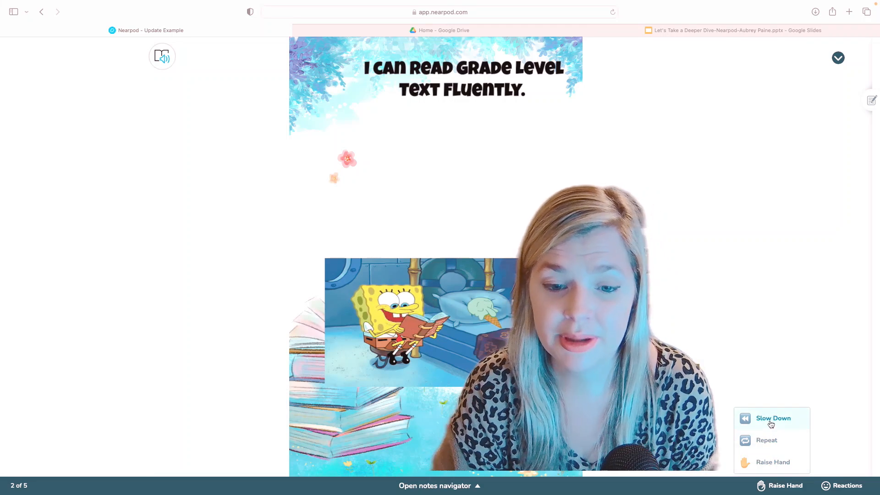
{"action": "left_click", "coordinate": [770, 420]}
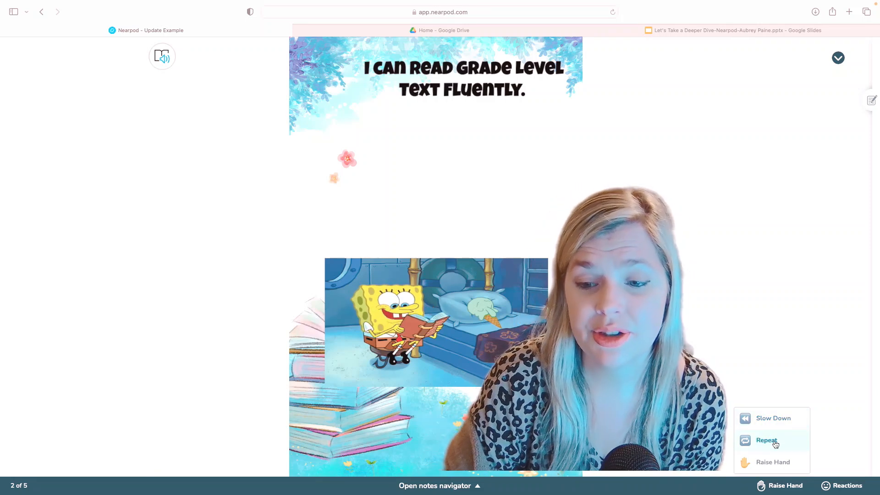
{"action": "left_click", "coordinate": [775, 442]}
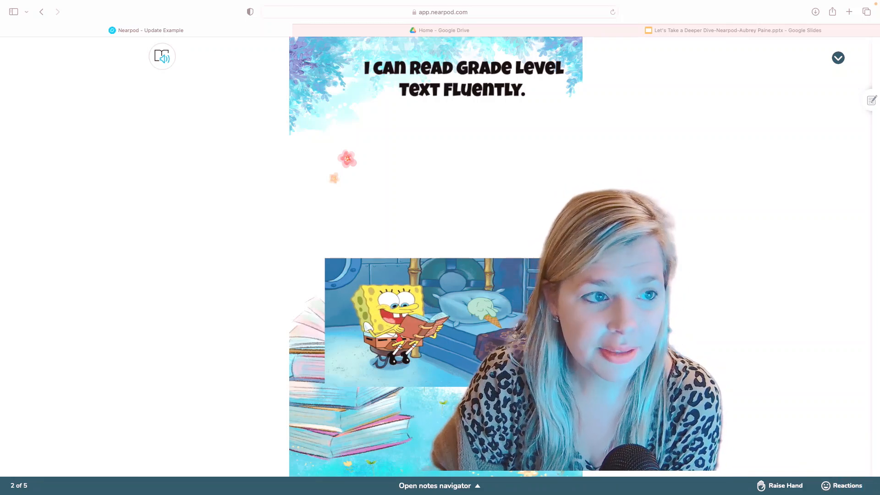
Jump to slide 2 from the slide thumbnails, then hide the thumbnails and Notes panel.
{"action": "left_click", "coordinate": [463, 489]}
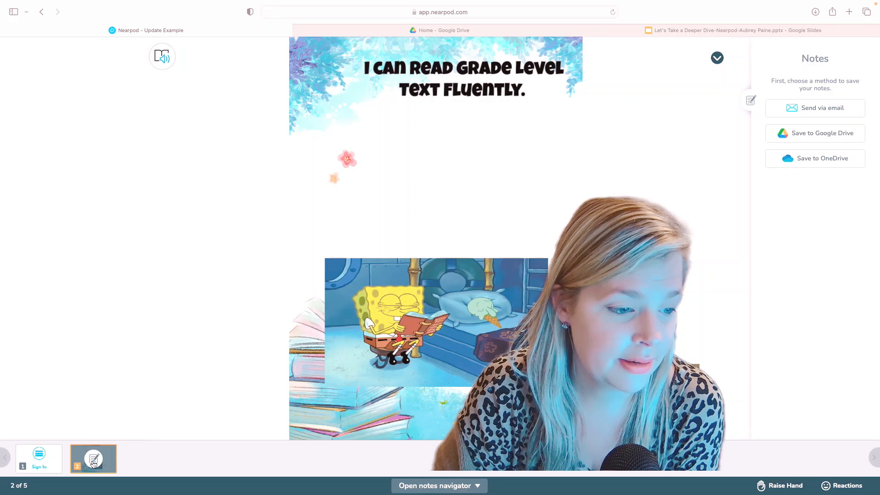
{"action": "left_click", "coordinate": [97, 460]}
{"action": "left_click", "coordinate": [96, 458]}
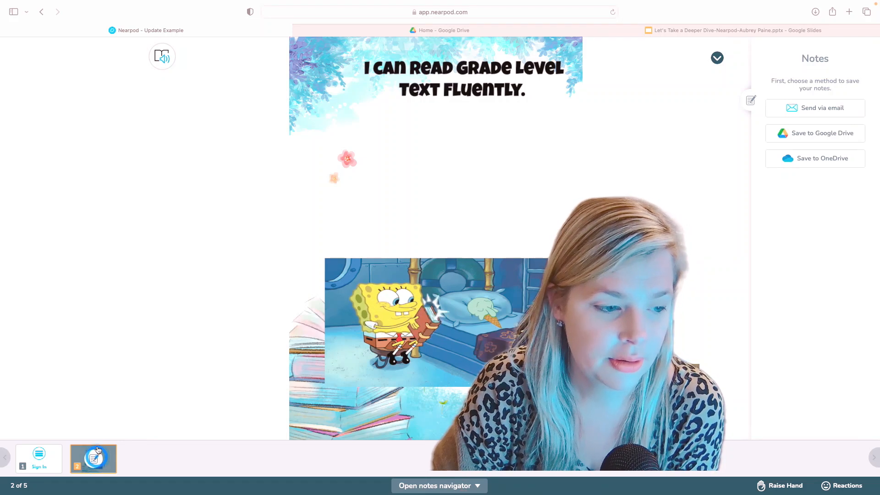
{"action": "left_click", "coordinate": [104, 431]}
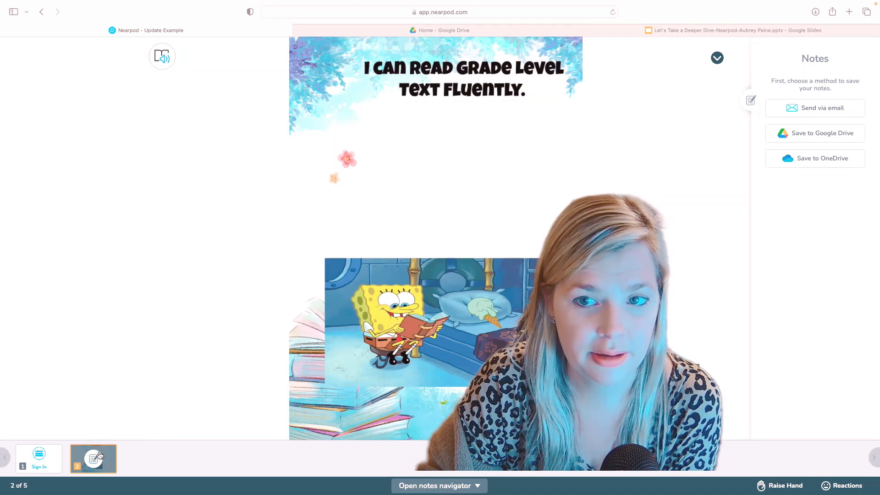
{"action": "left_click", "coordinate": [433, 487]}
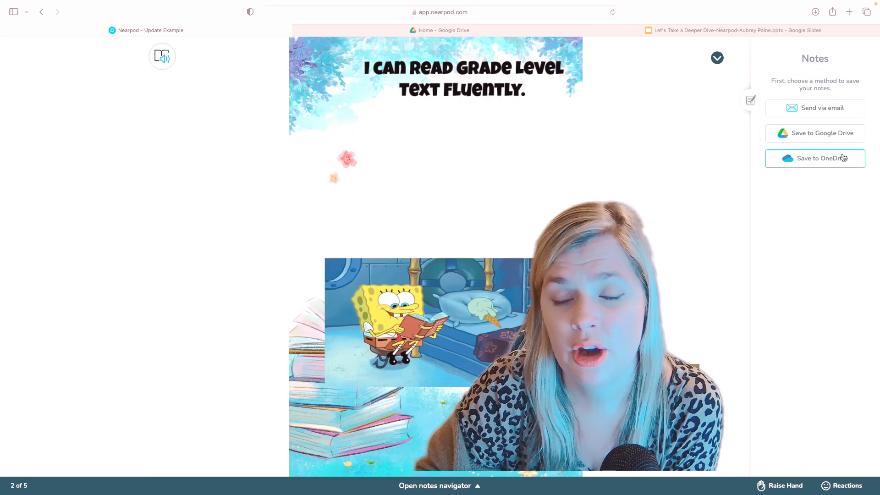
{"action": "left_click", "coordinate": [747, 103]}
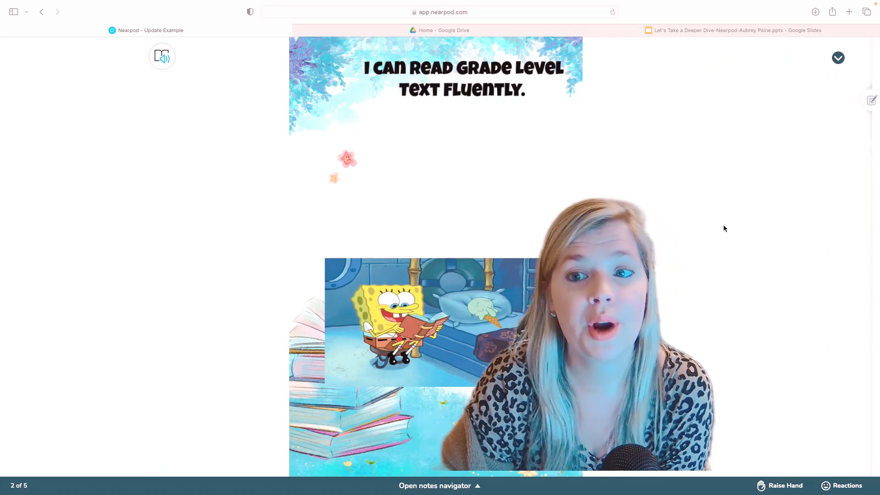
Exit the lesson from the top-right lesson info menu and confirm with Yes.
{"action": "left_click", "coordinate": [838, 59]}
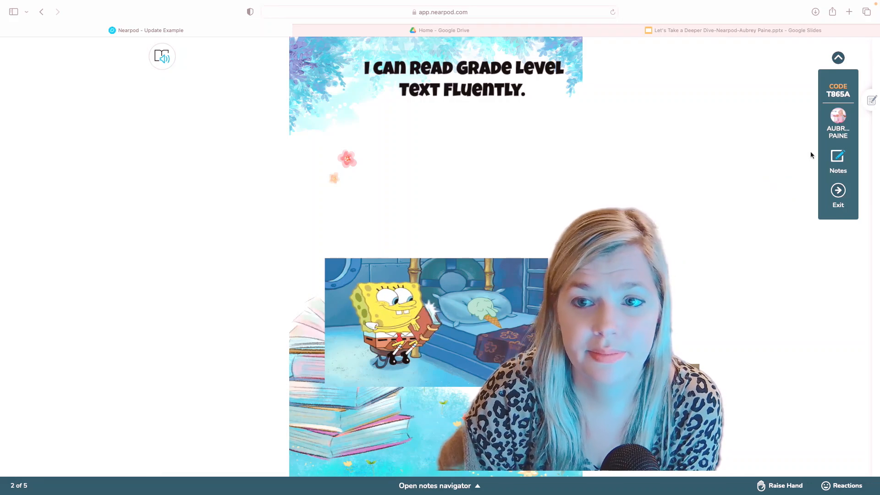
{"action": "left_click", "coordinate": [838, 57]}
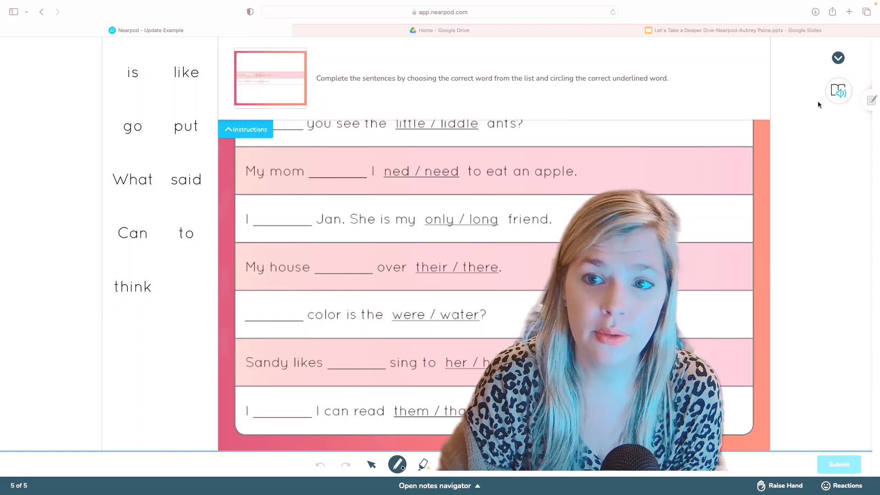
{"action": "left_click", "coordinate": [838, 58]}
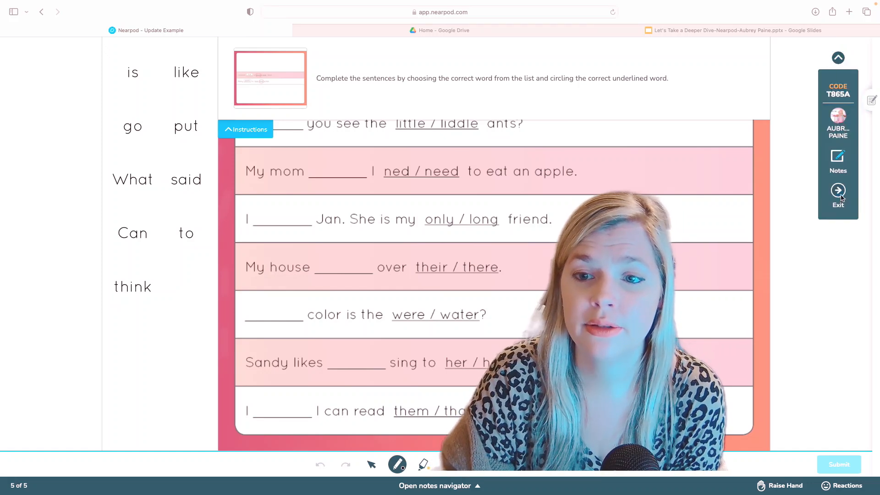
{"action": "left_click", "coordinate": [839, 194]}
{"action": "left_click", "coordinate": [489, 294]}
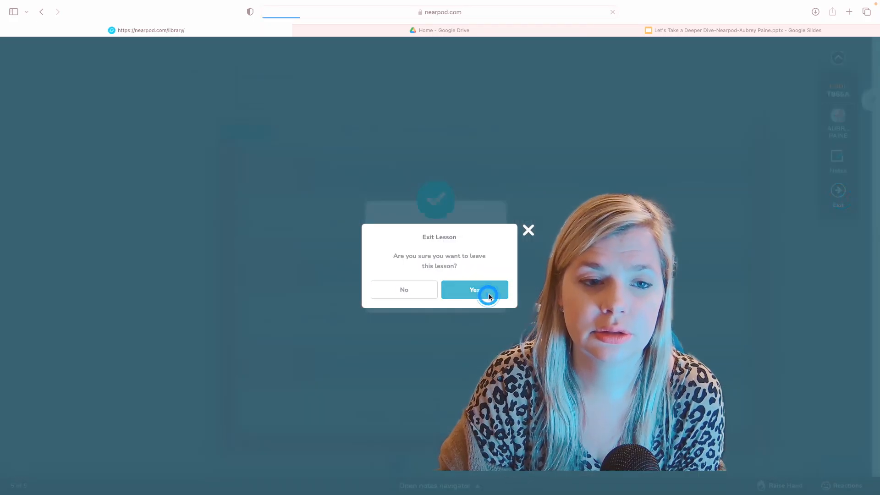